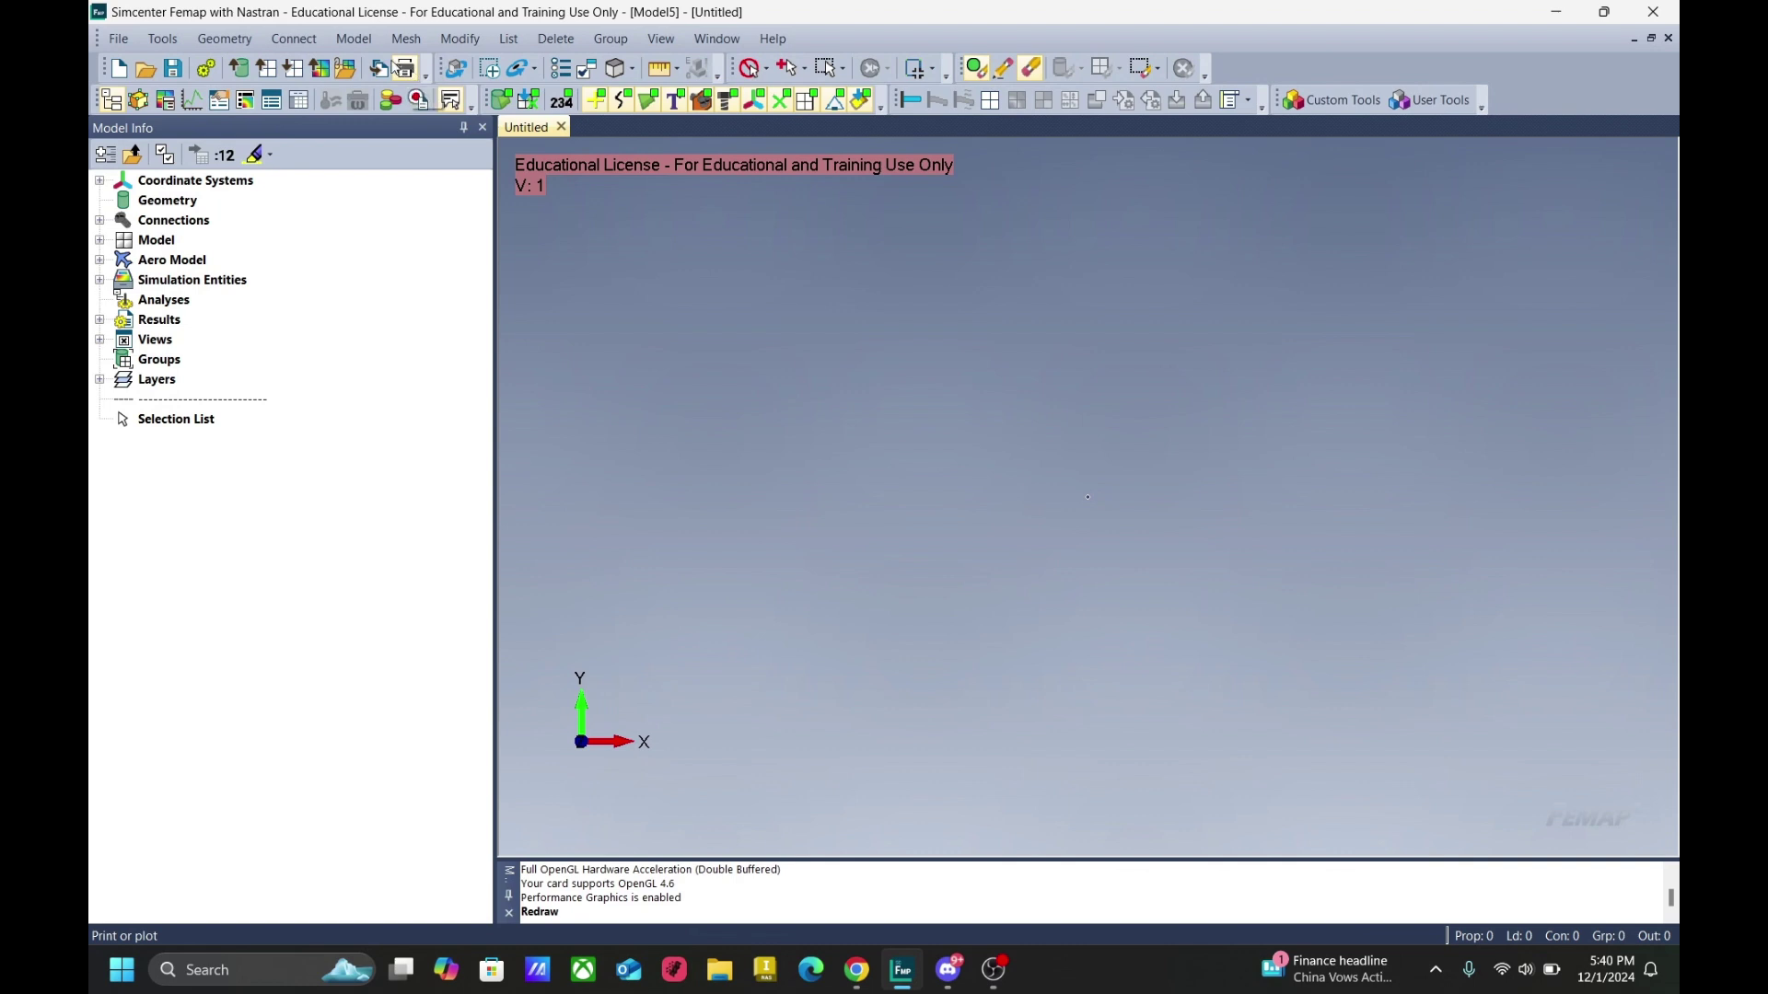
# Step: Define isotropic material 1 titled Aluminum with Young's modulus 10.E6 and Poisson's ratio 0.33
pyautogui.click(369, 42)
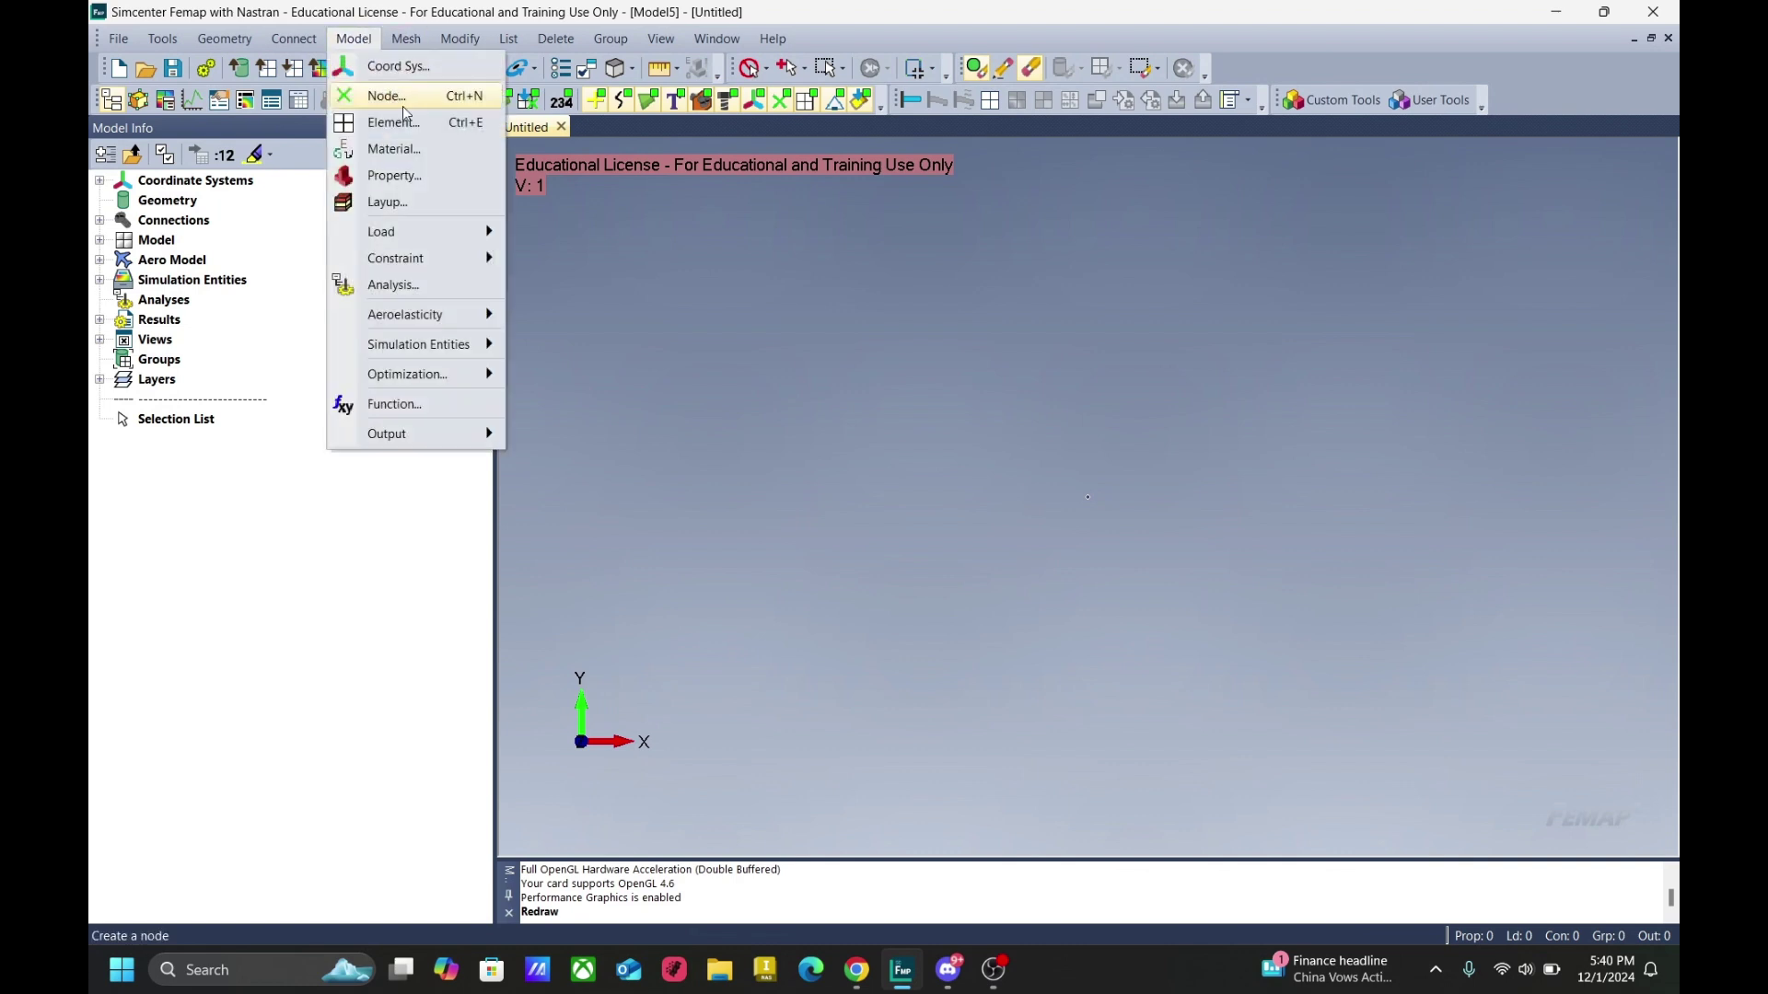
pyautogui.click(408, 147)
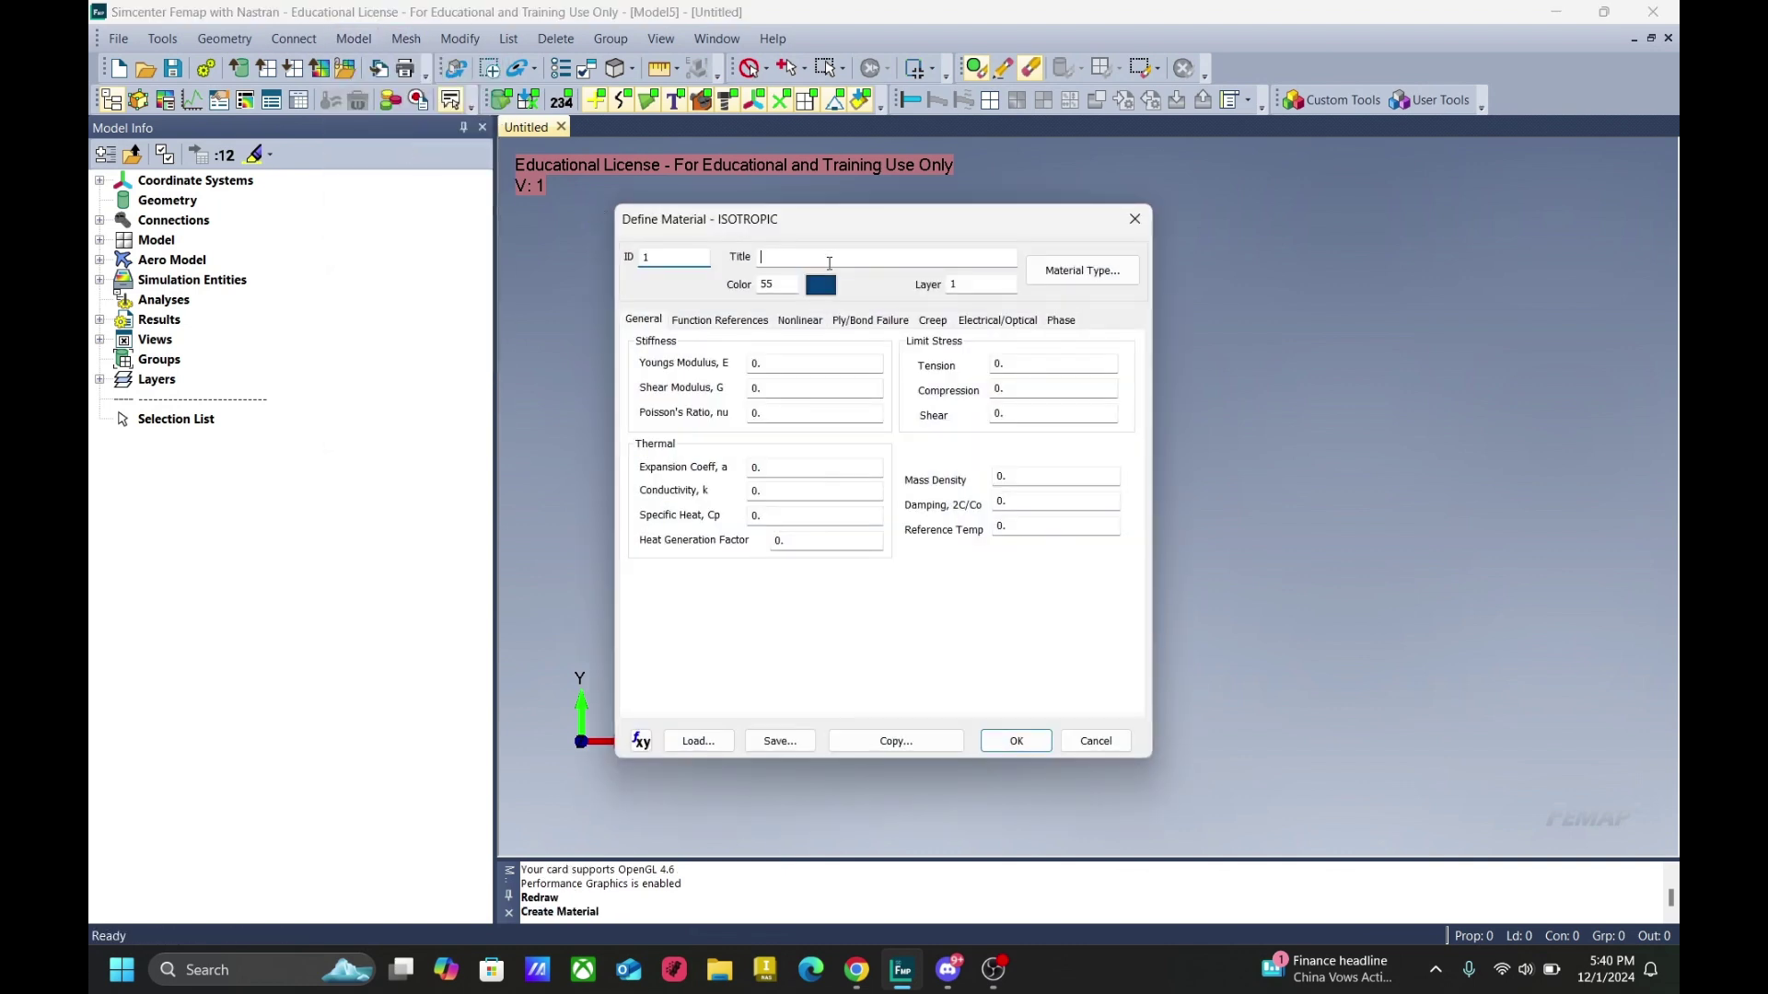
pyautogui.click(818, 256)
pyautogui.write('Aluminum')
pyautogui.click(750, 366)
pyautogui.write('1')
pyautogui.click(793, 415)
pyautogui.click(1015, 741)
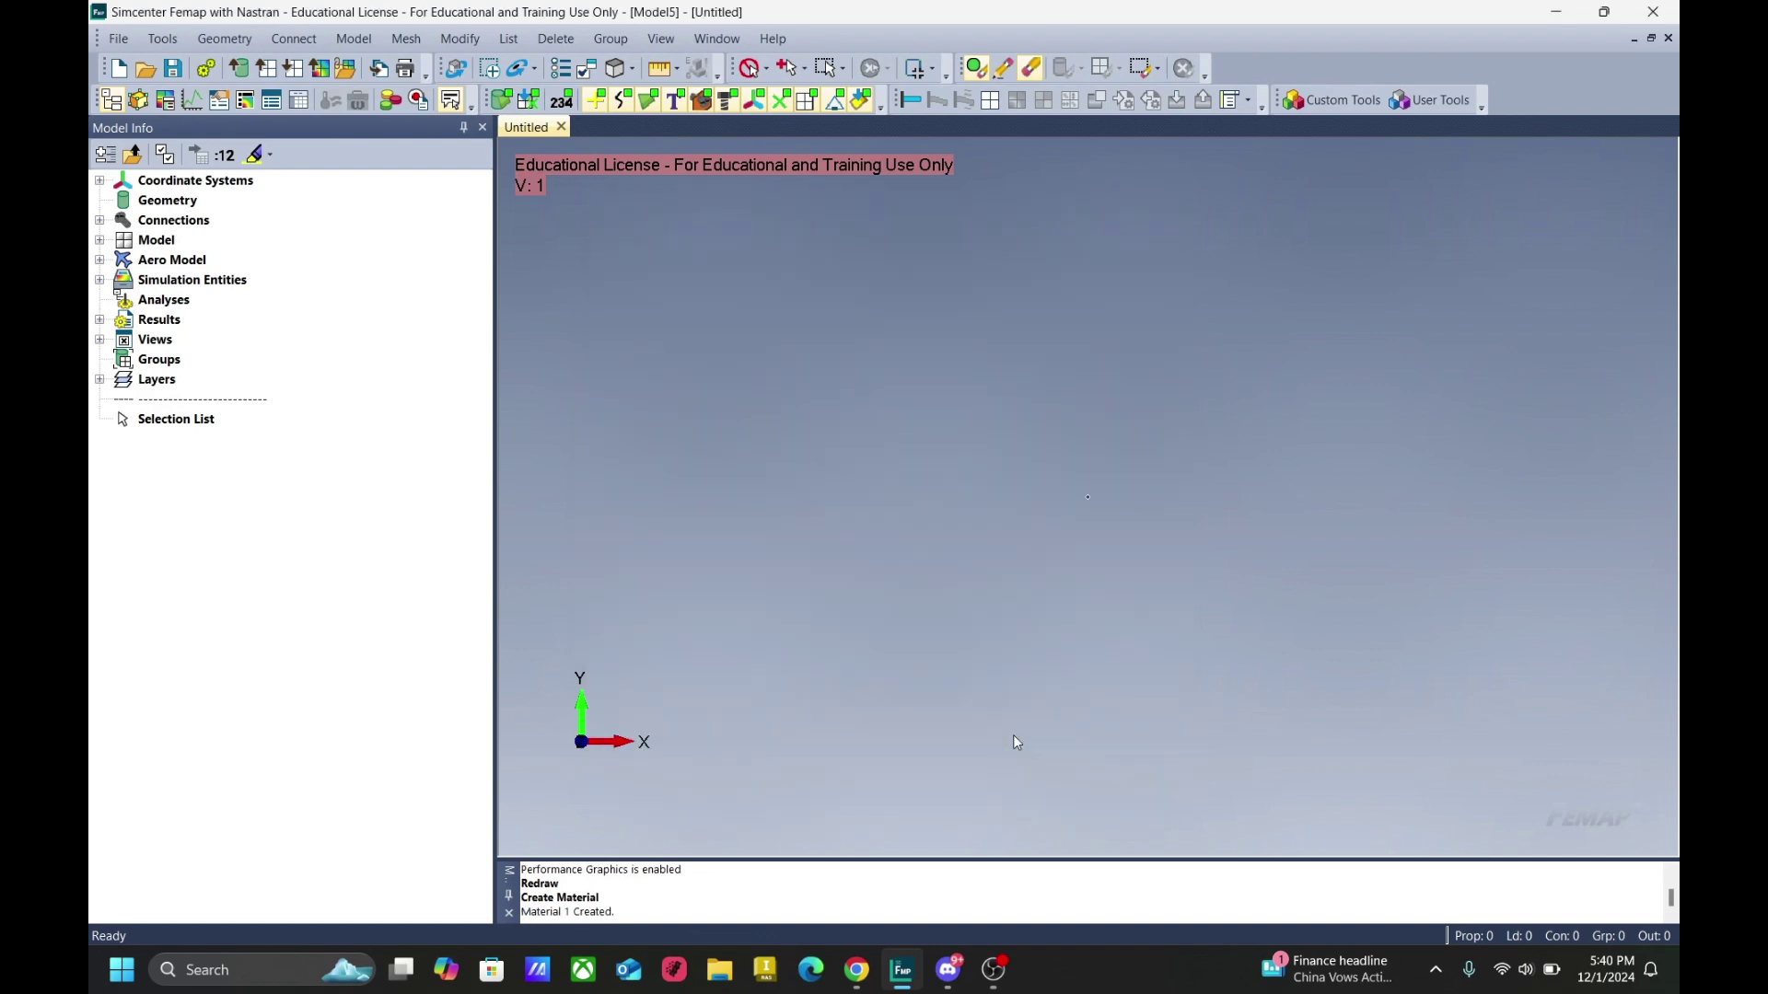
pyautogui.click(1103, 744)
# Step: Start a new property and set its element type to Rod
pyautogui.click(352, 40)
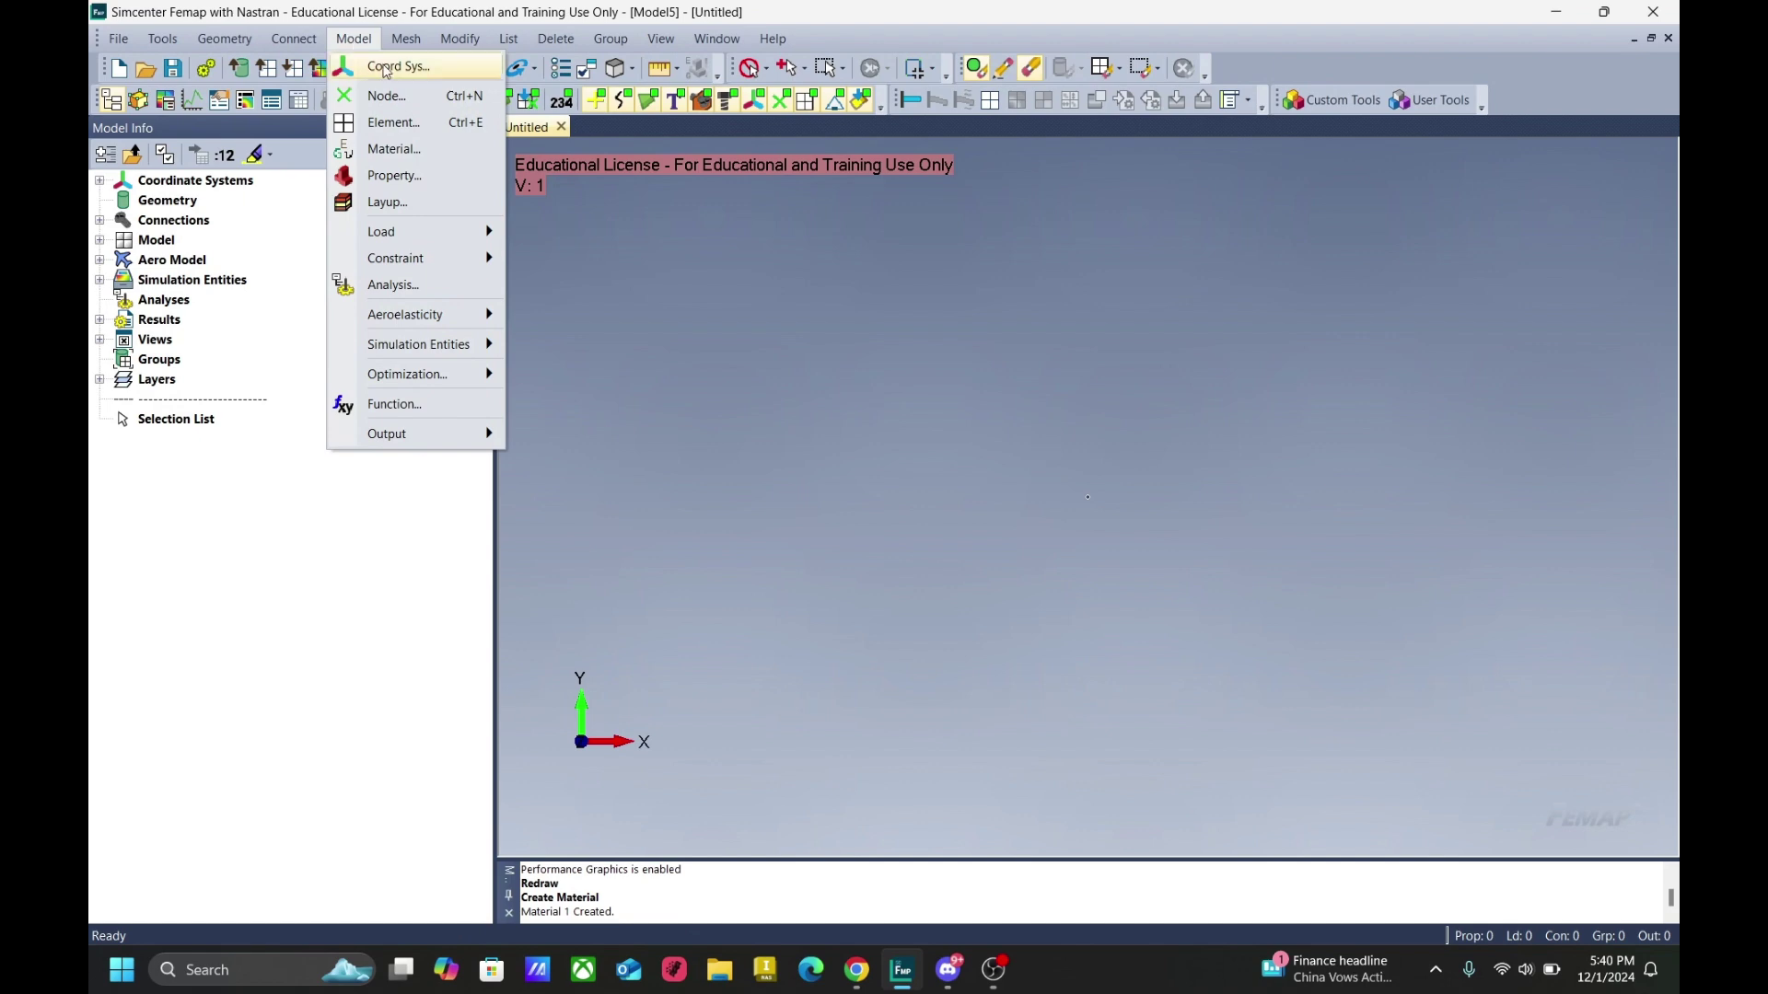
pyautogui.click(392, 174)
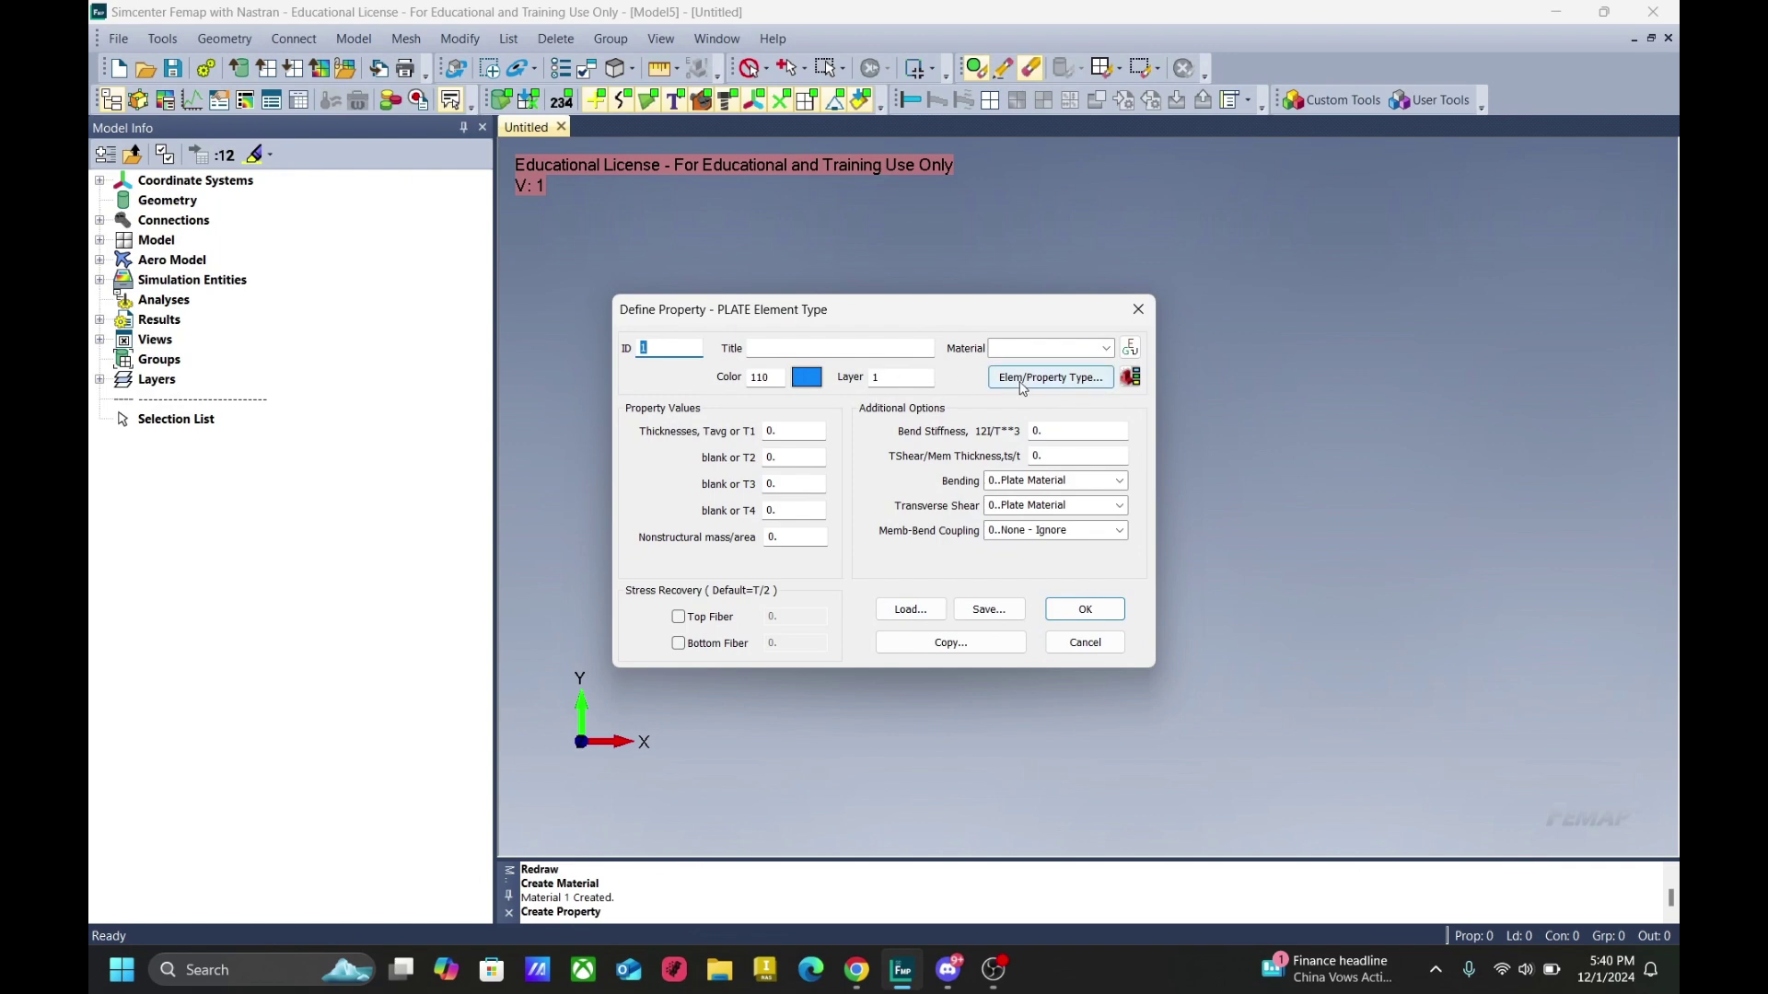
pyautogui.click(1050, 377)
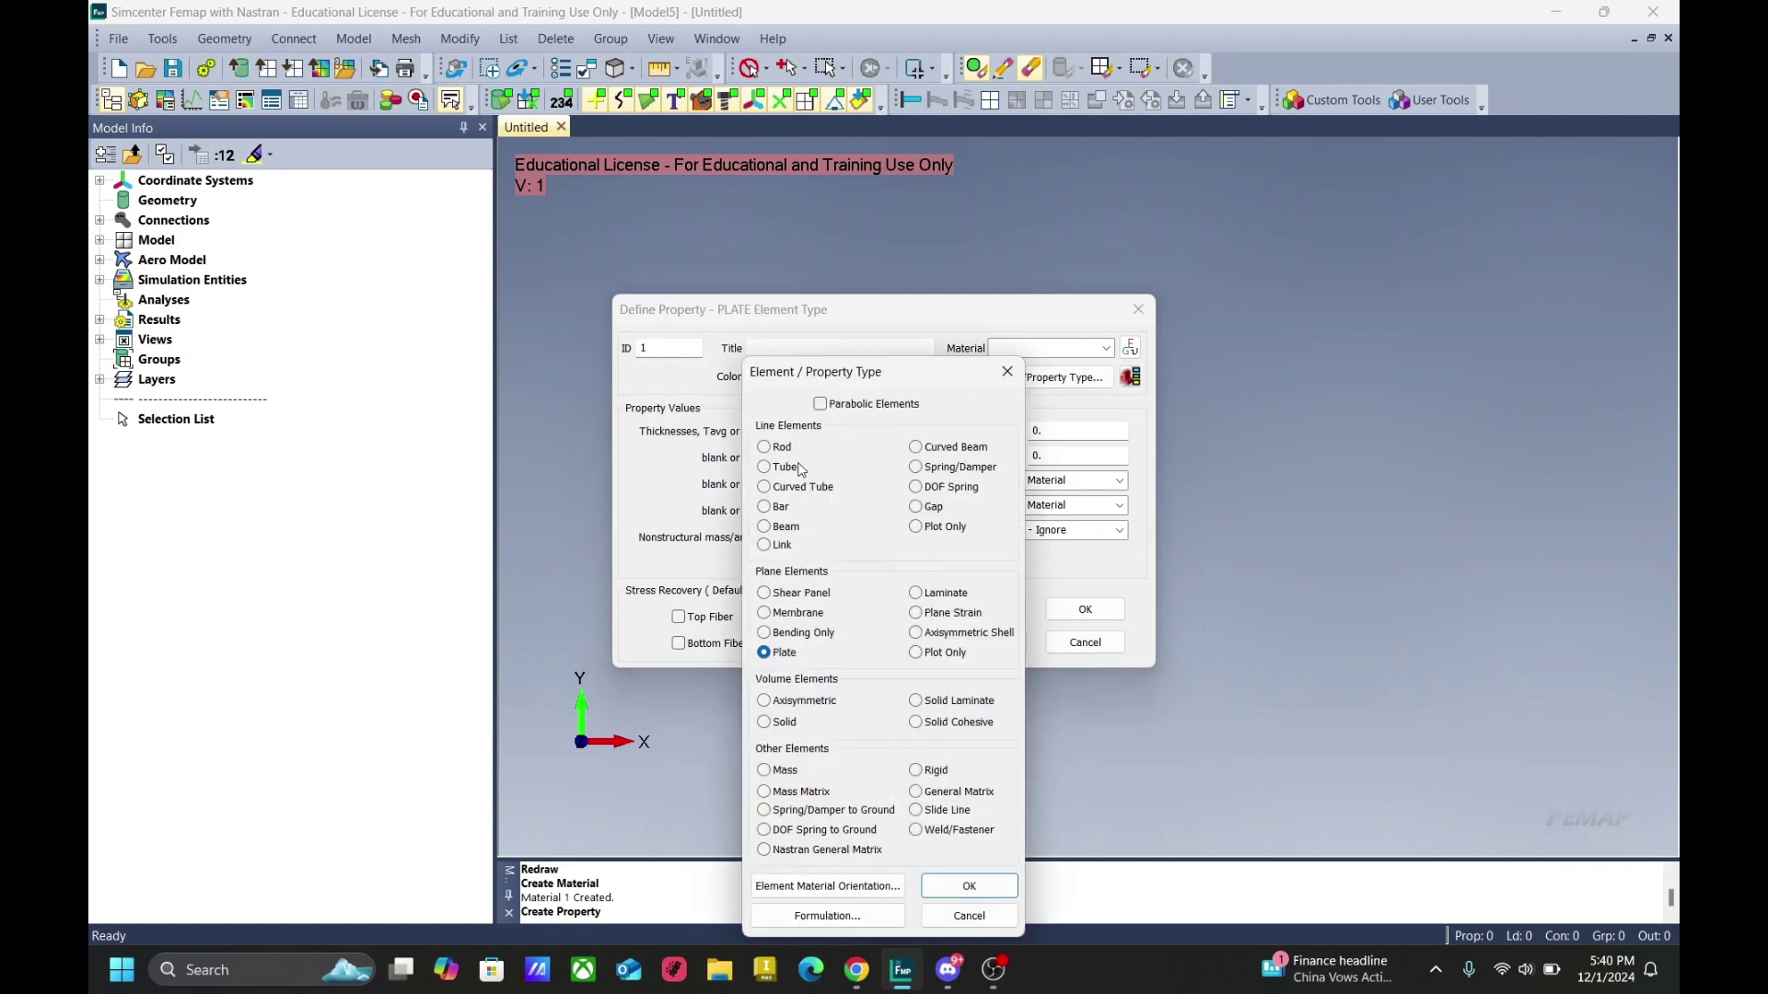
pyautogui.click(764, 447)
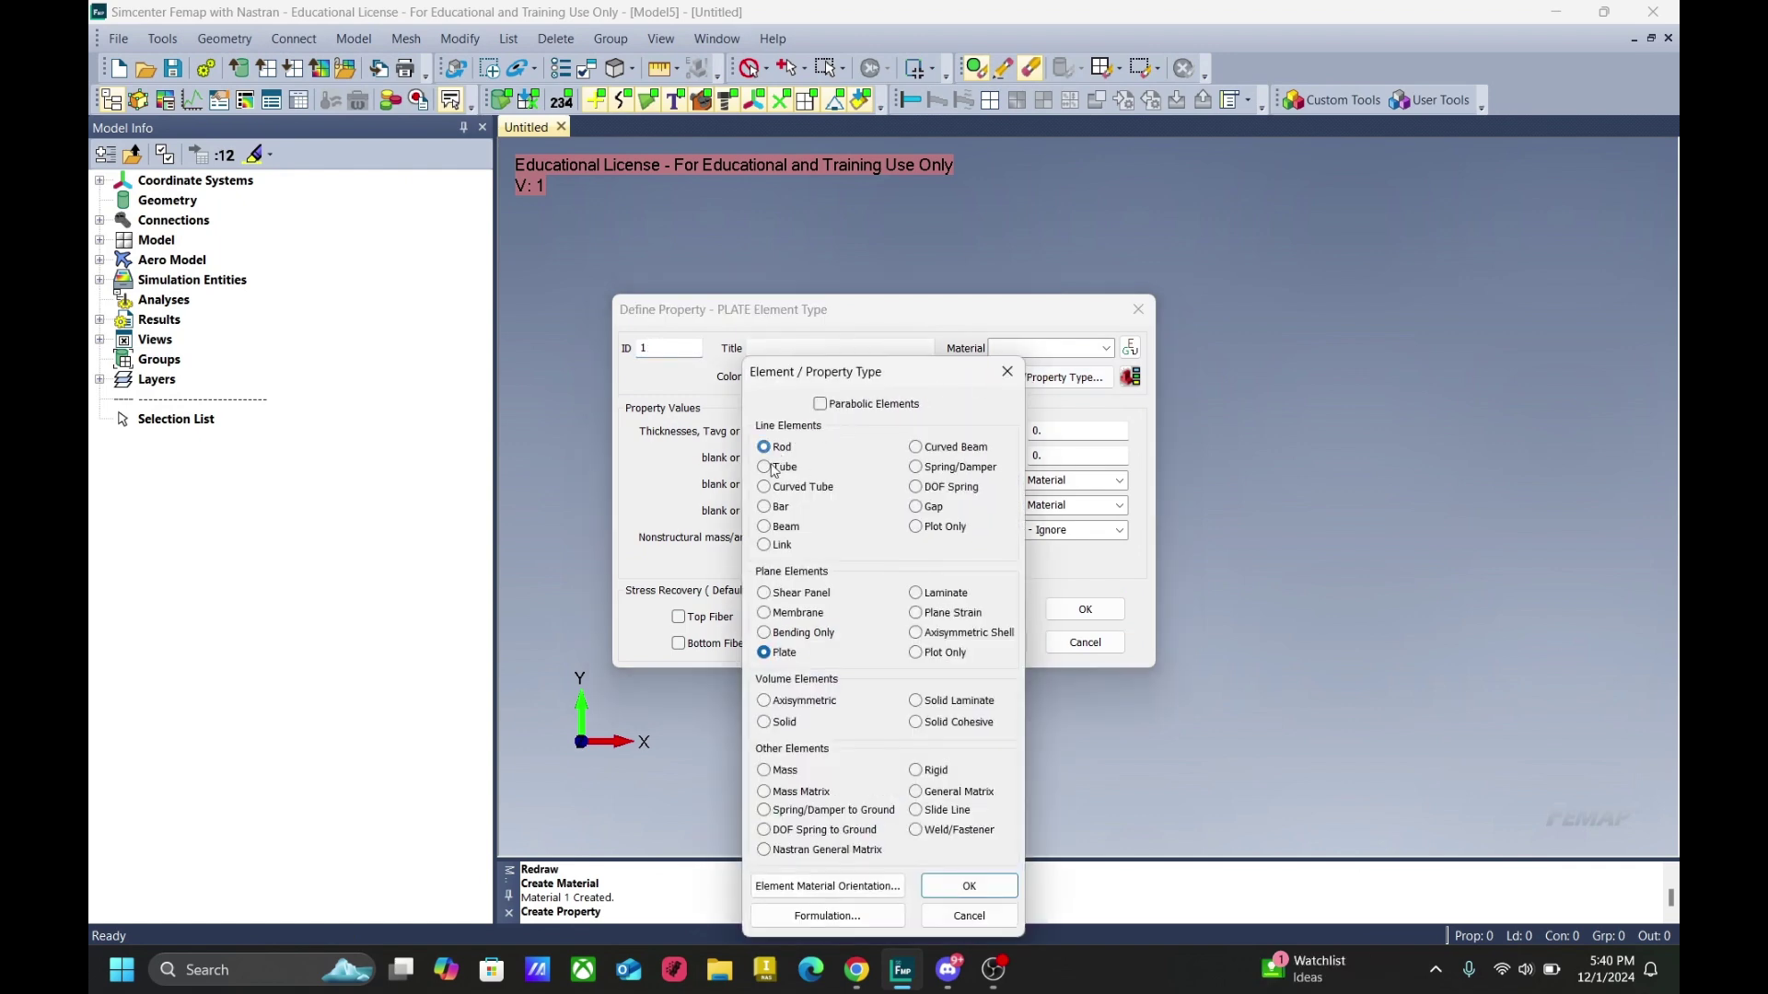
pyautogui.click(968, 886)
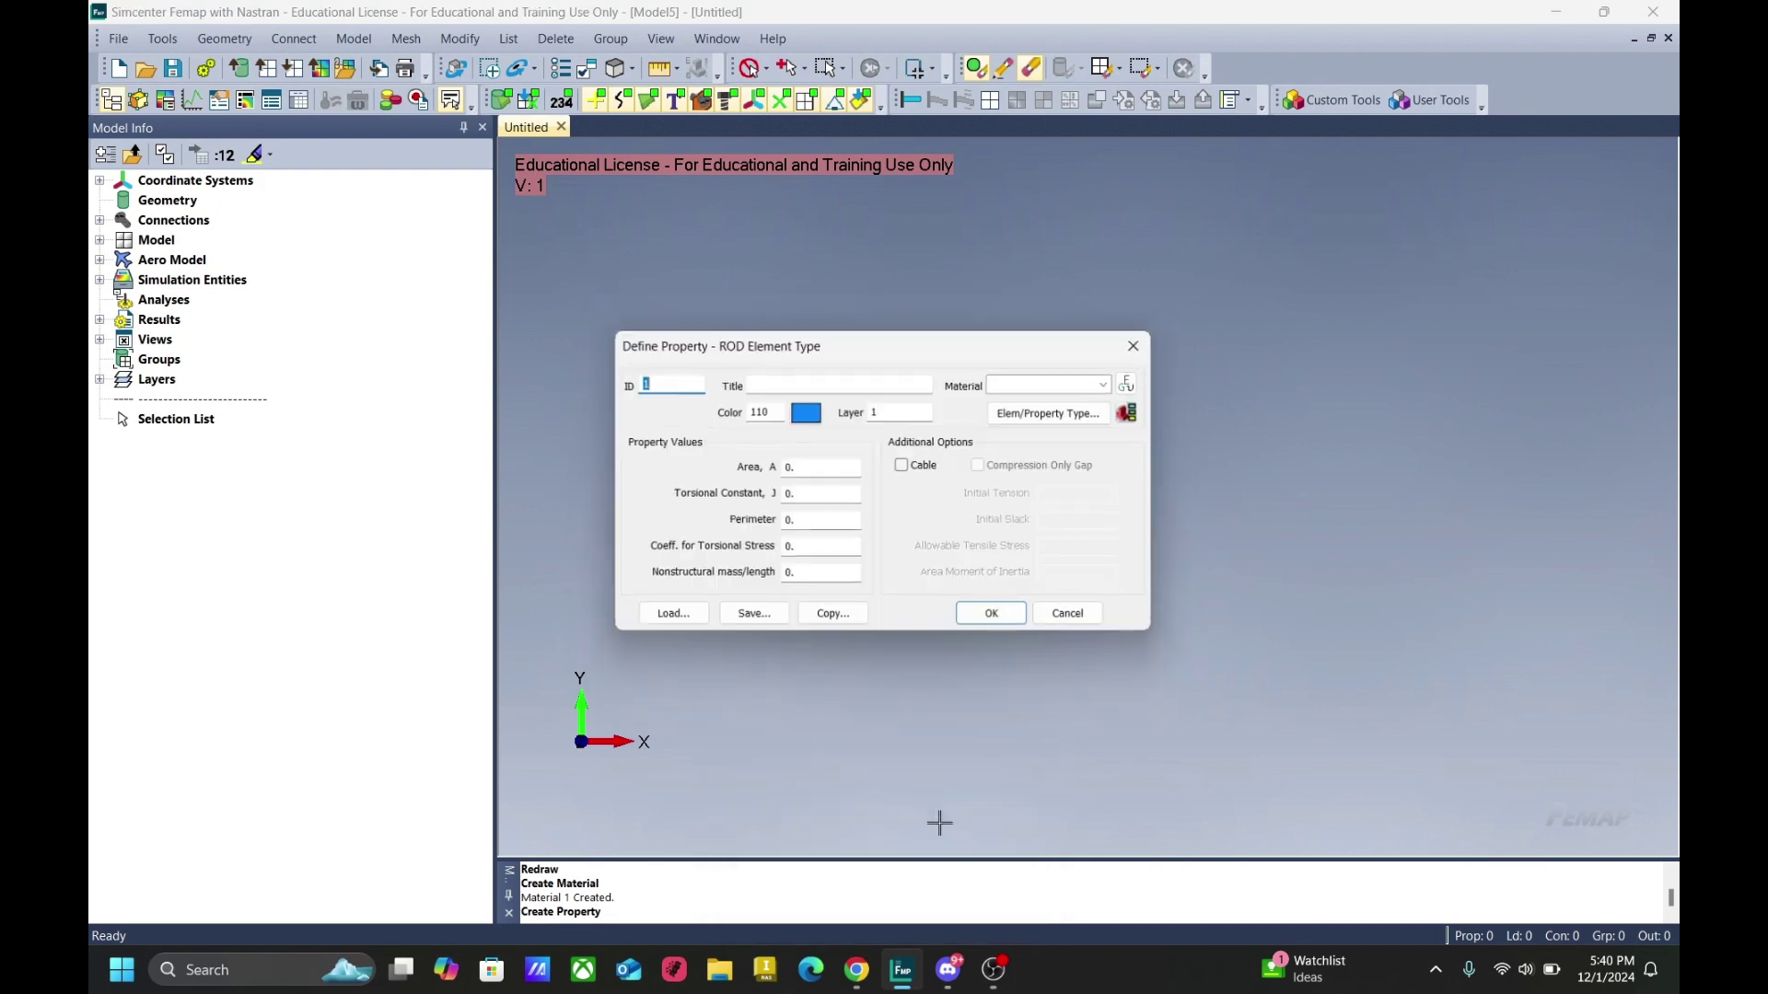
# Step: Save property 1 titled CROD with Aluminum material, area 0.5, torsional constant 0.2
pyautogui.click(1105, 384)
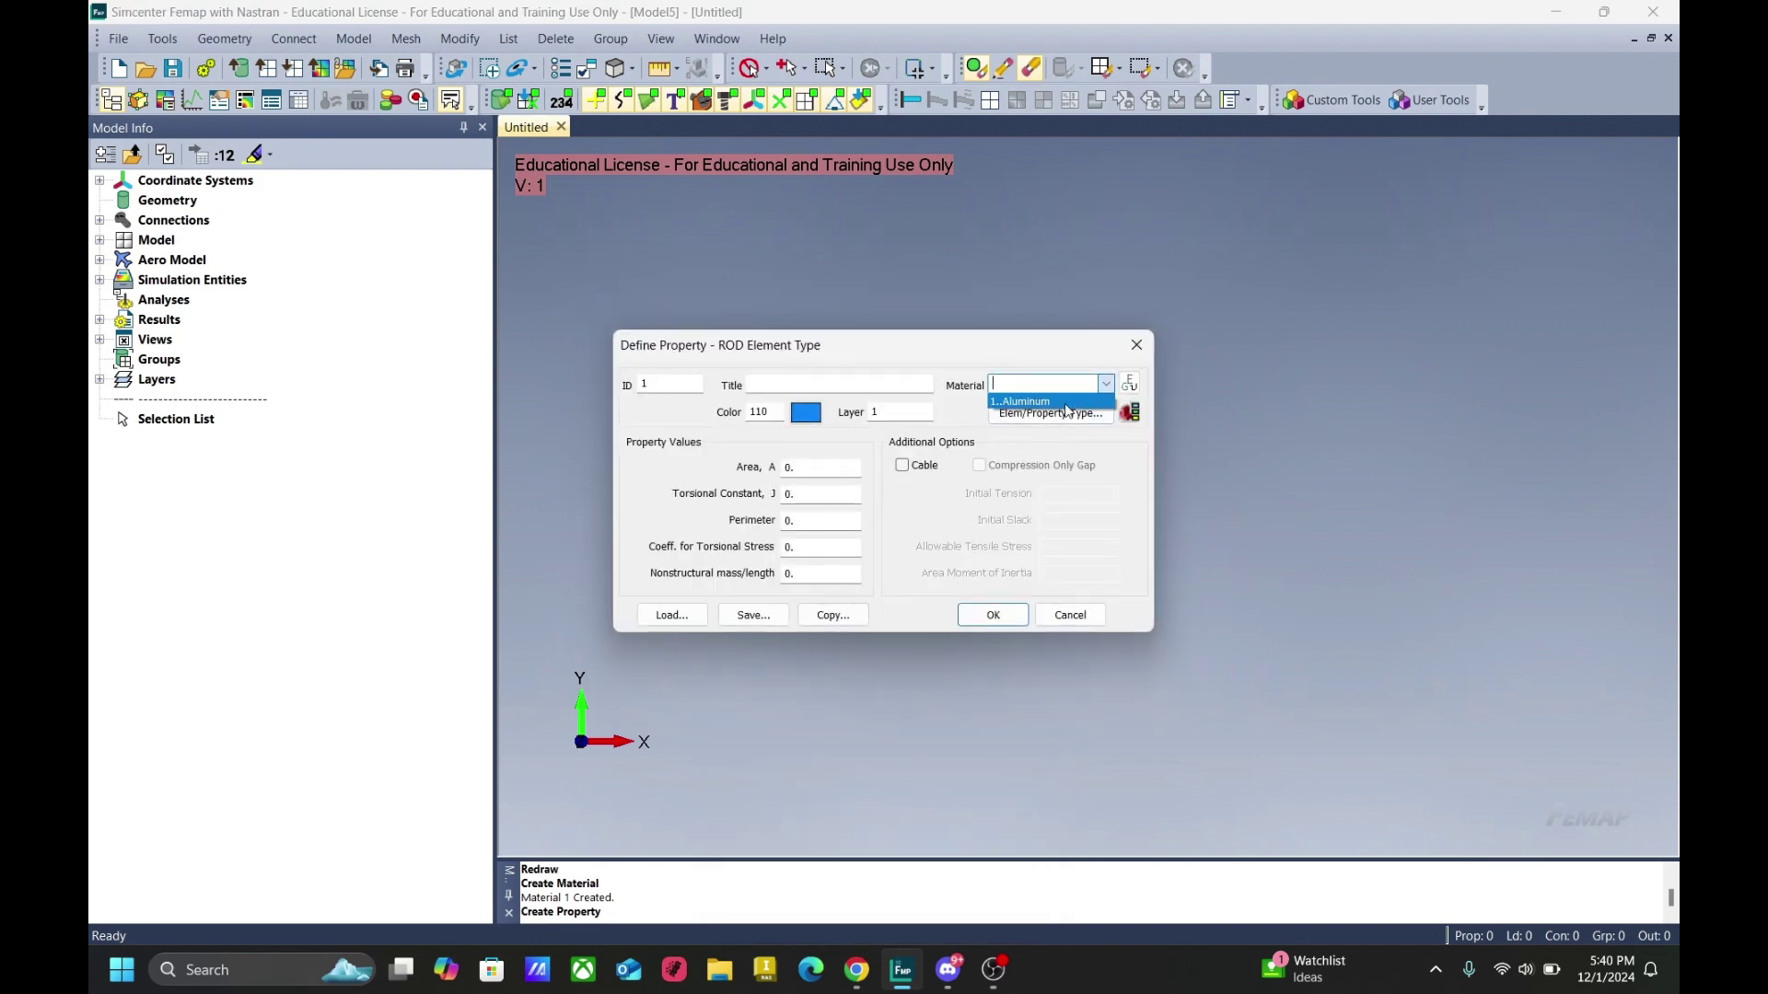
pyautogui.click(1066, 406)
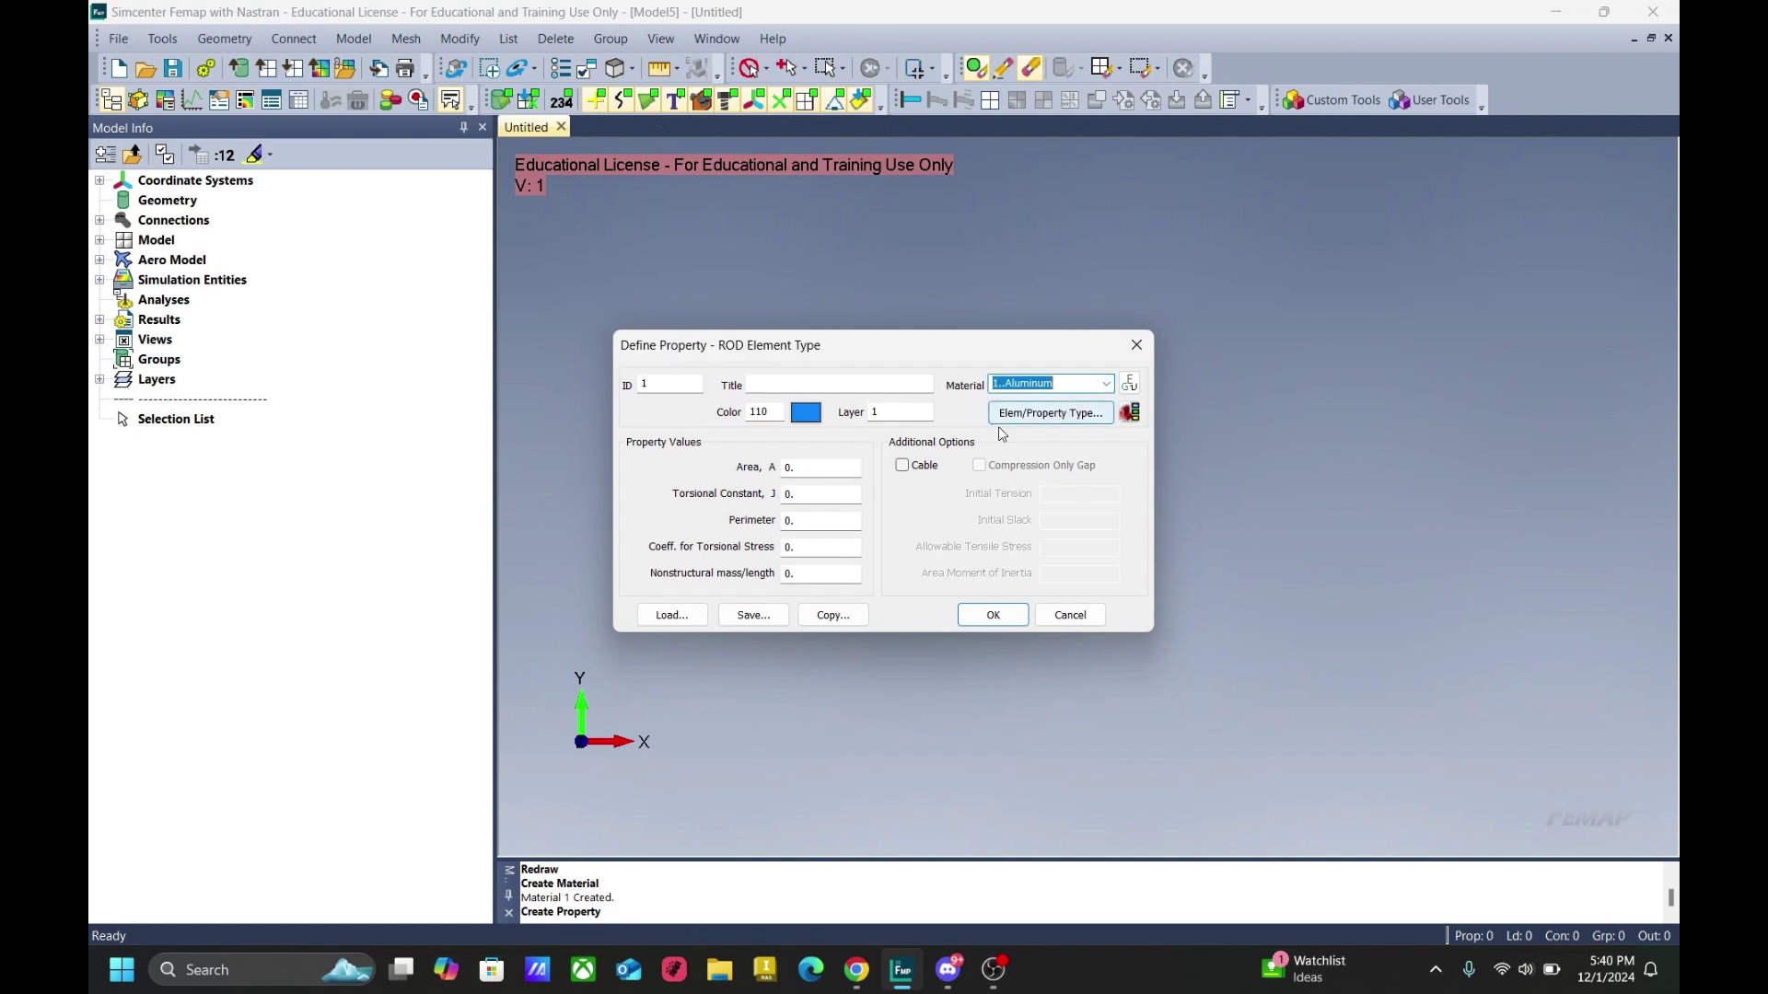
pyautogui.click(857, 383)
pyautogui.write('CROD')
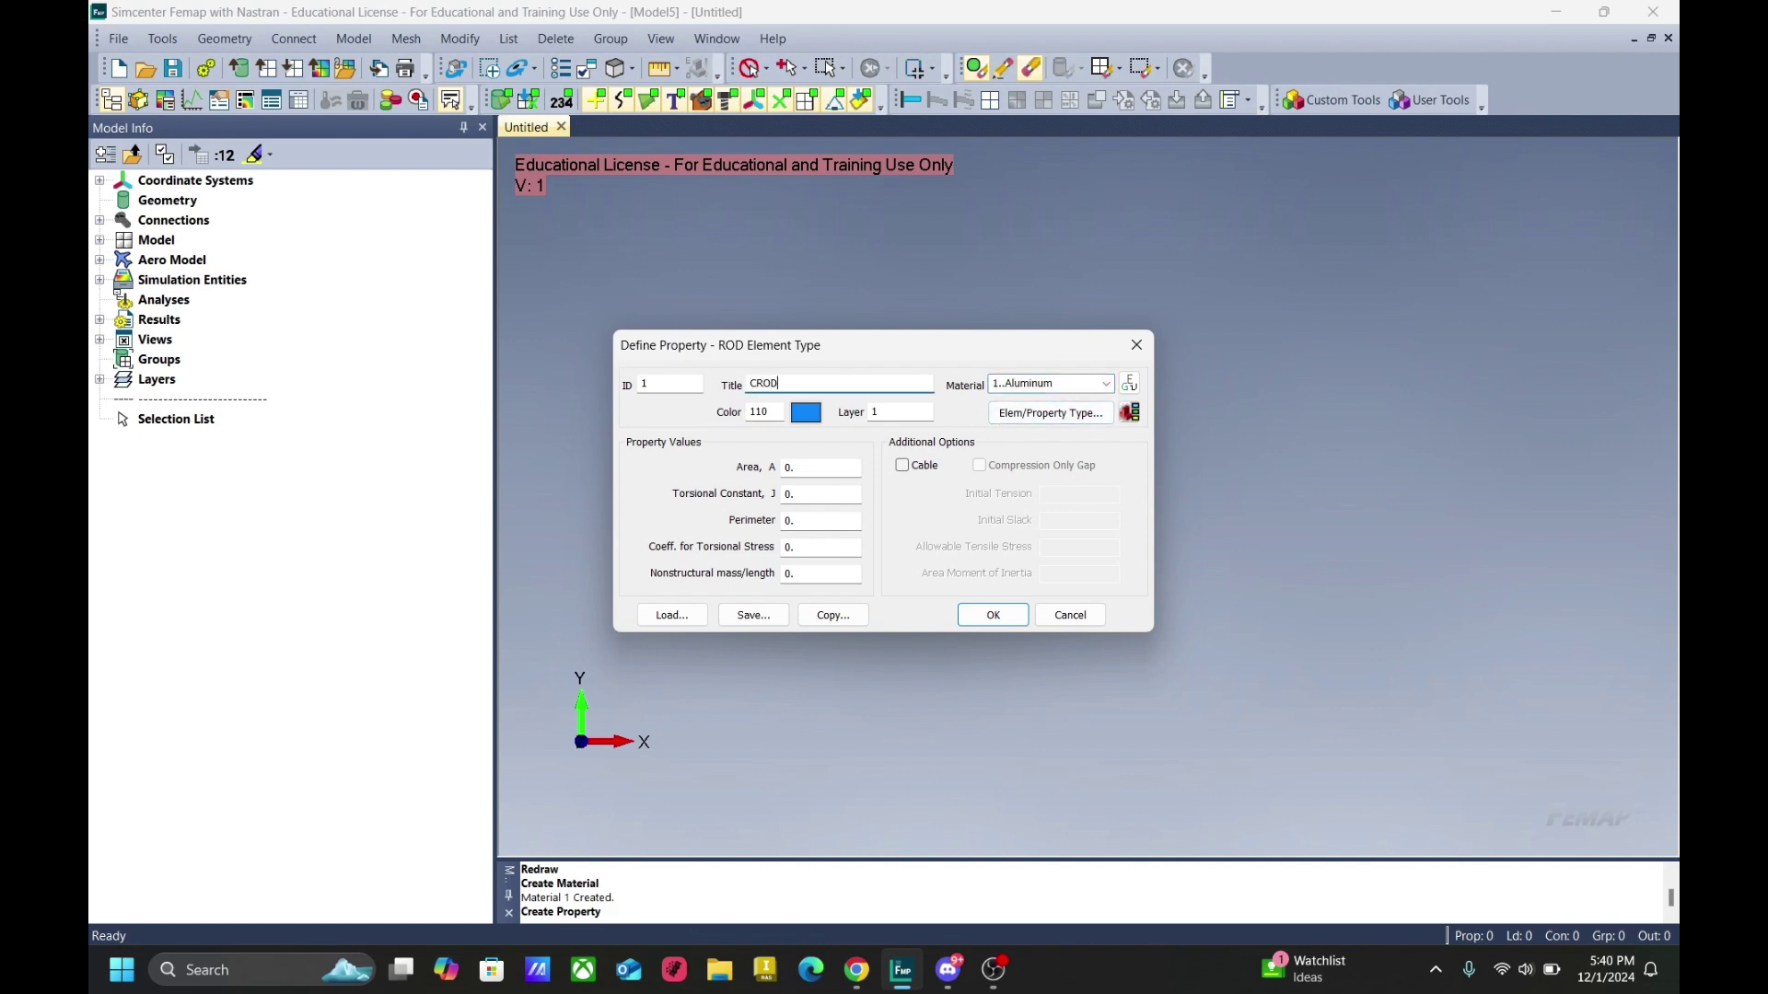
pyautogui.click(822, 467)
pyautogui.write('5')
pyautogui.click(829, 494)
pyautogui.write('2')
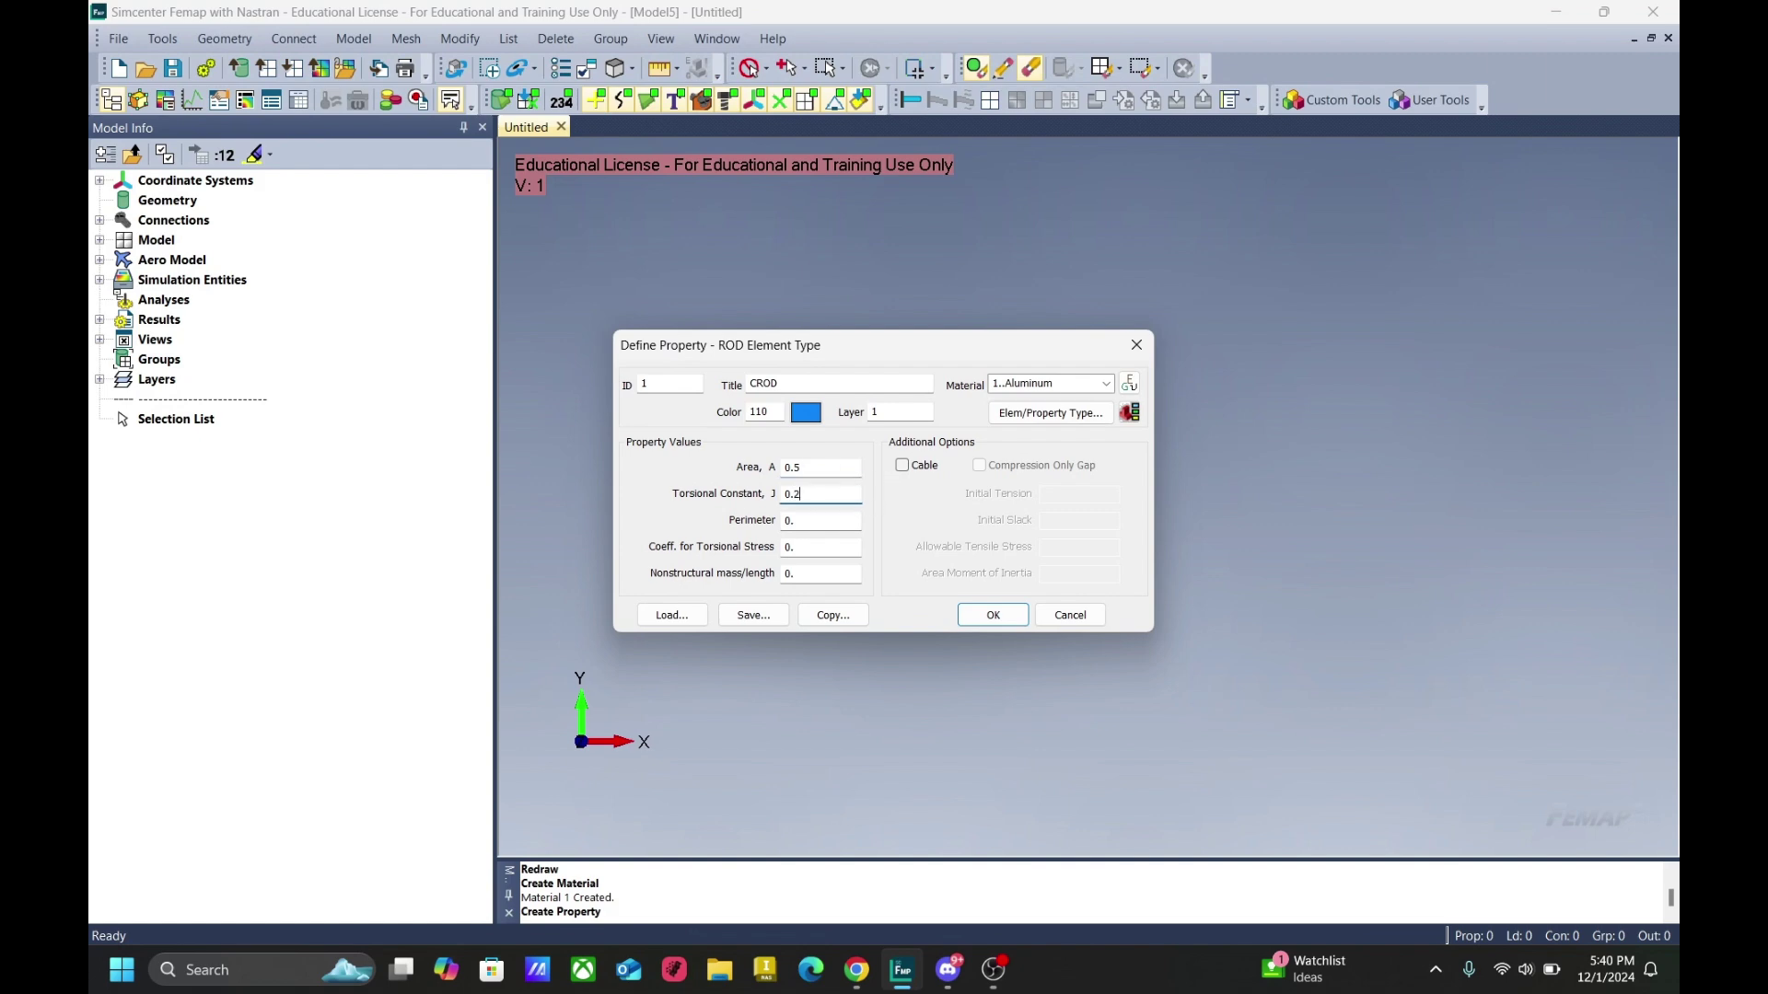
pyautogui.click(1009, 621)
pyautogui.click(1069, 615)
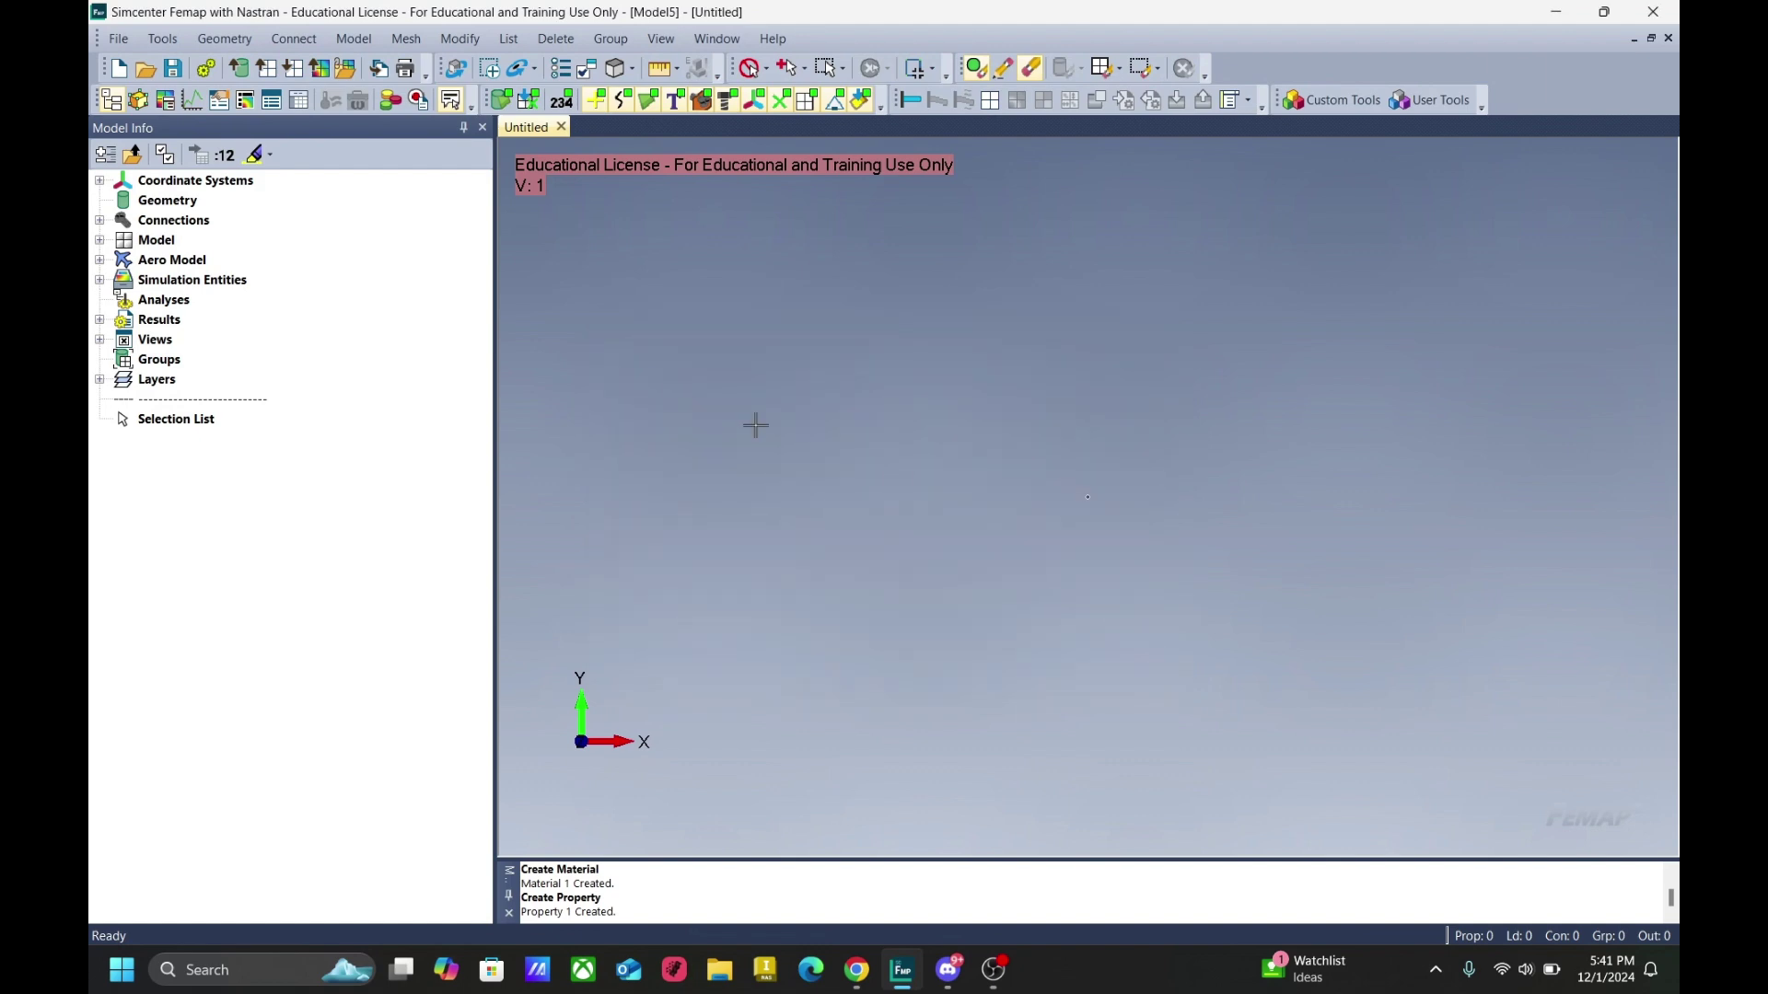
# Step: Create nodes 1, 2 and 3 along the X axis at X = 0, 10 and 20
pyautogui.click(356, 44)
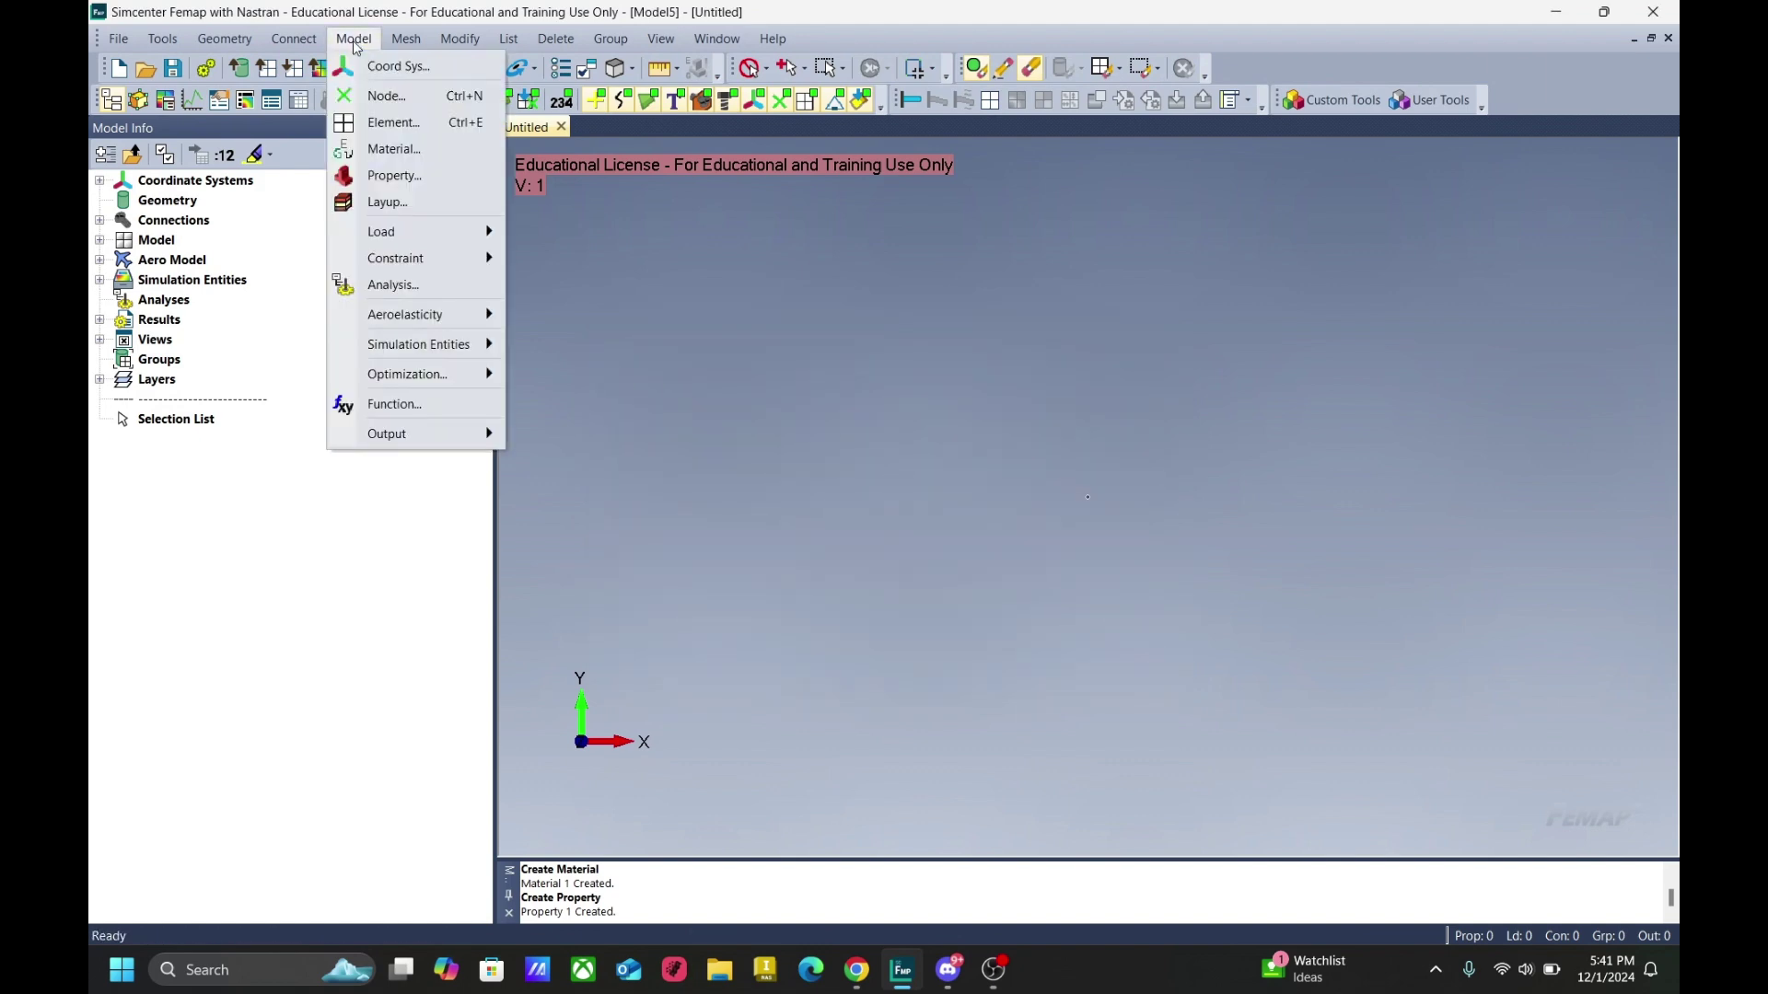
pyautogui.click(382, 92)
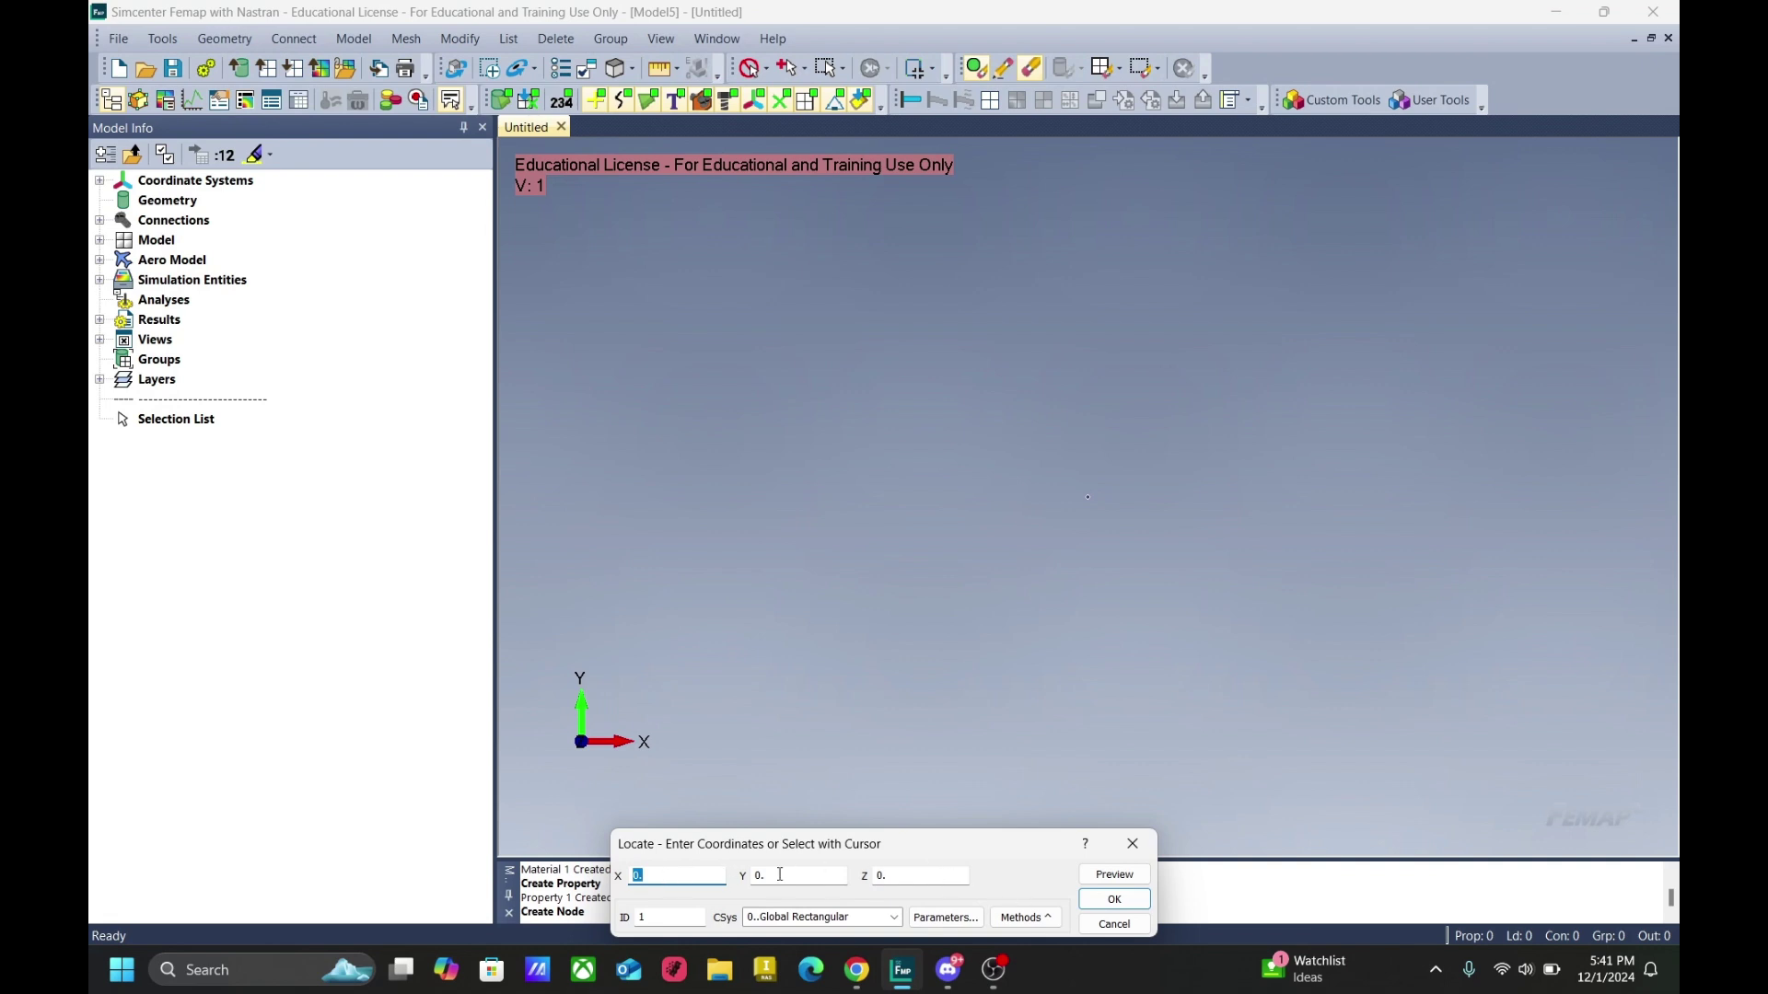
pyautogui.click(1088, 900)
pyautogui.write('11')
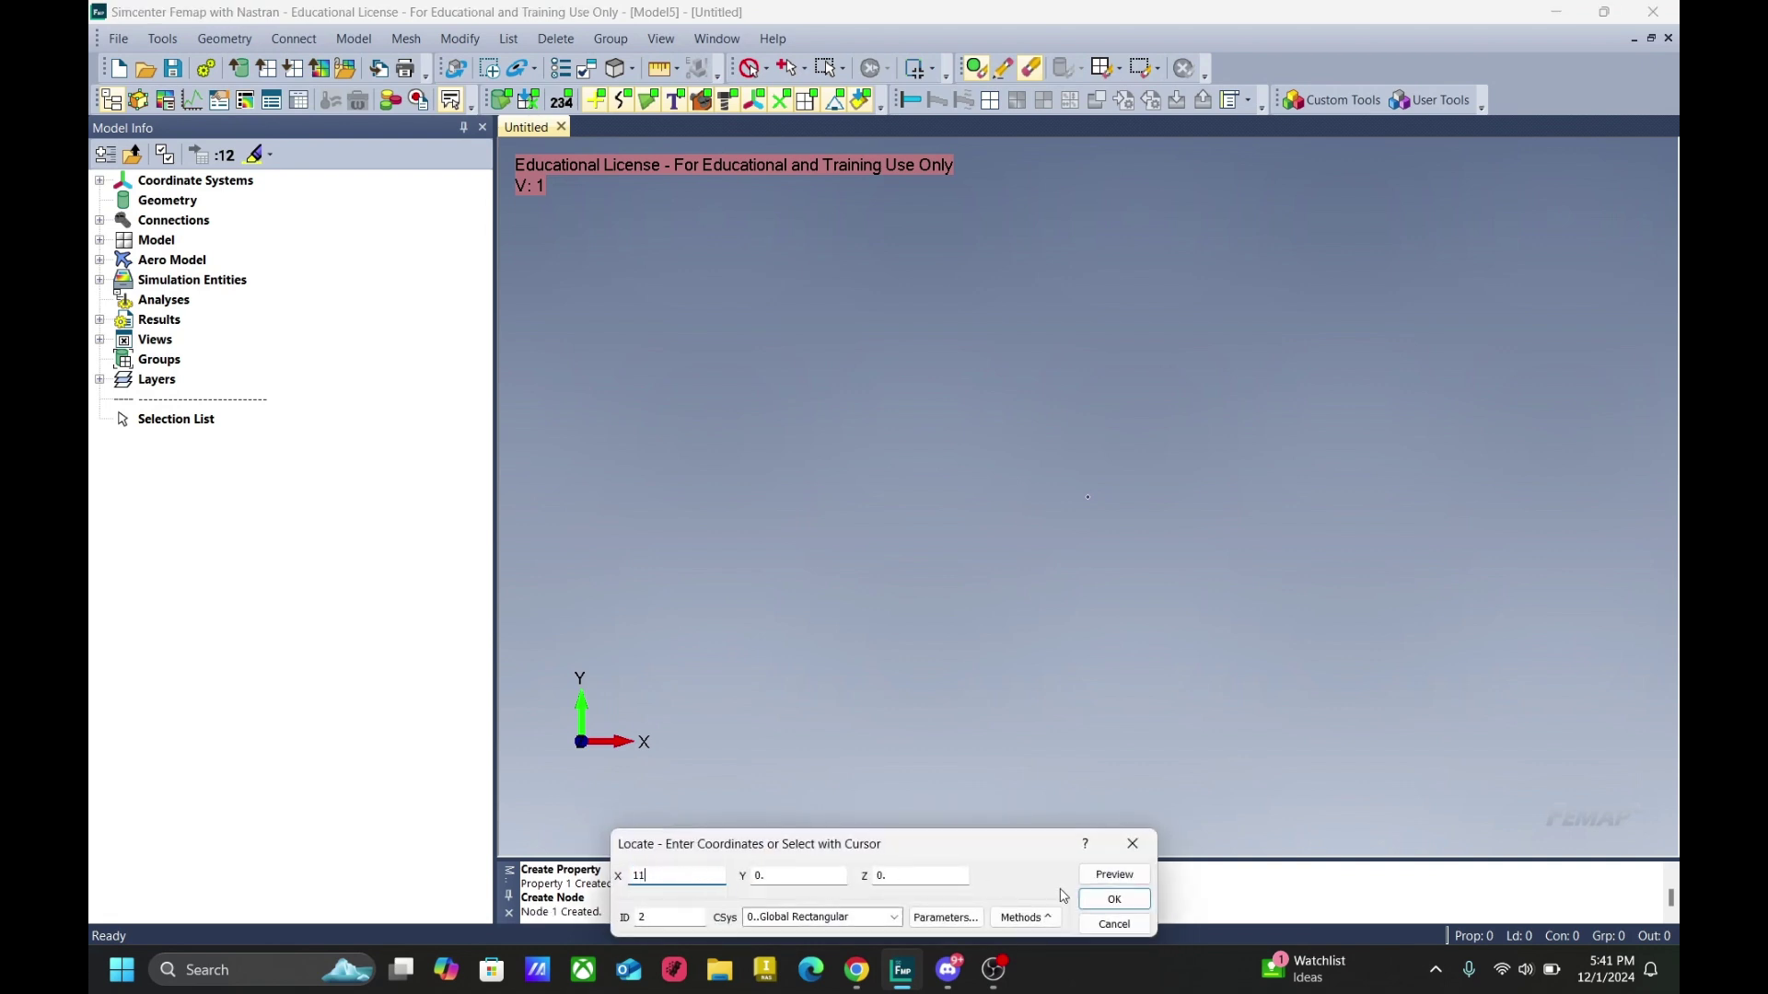
pyautogui.click(1114, 899)
pyautogui.write('20')
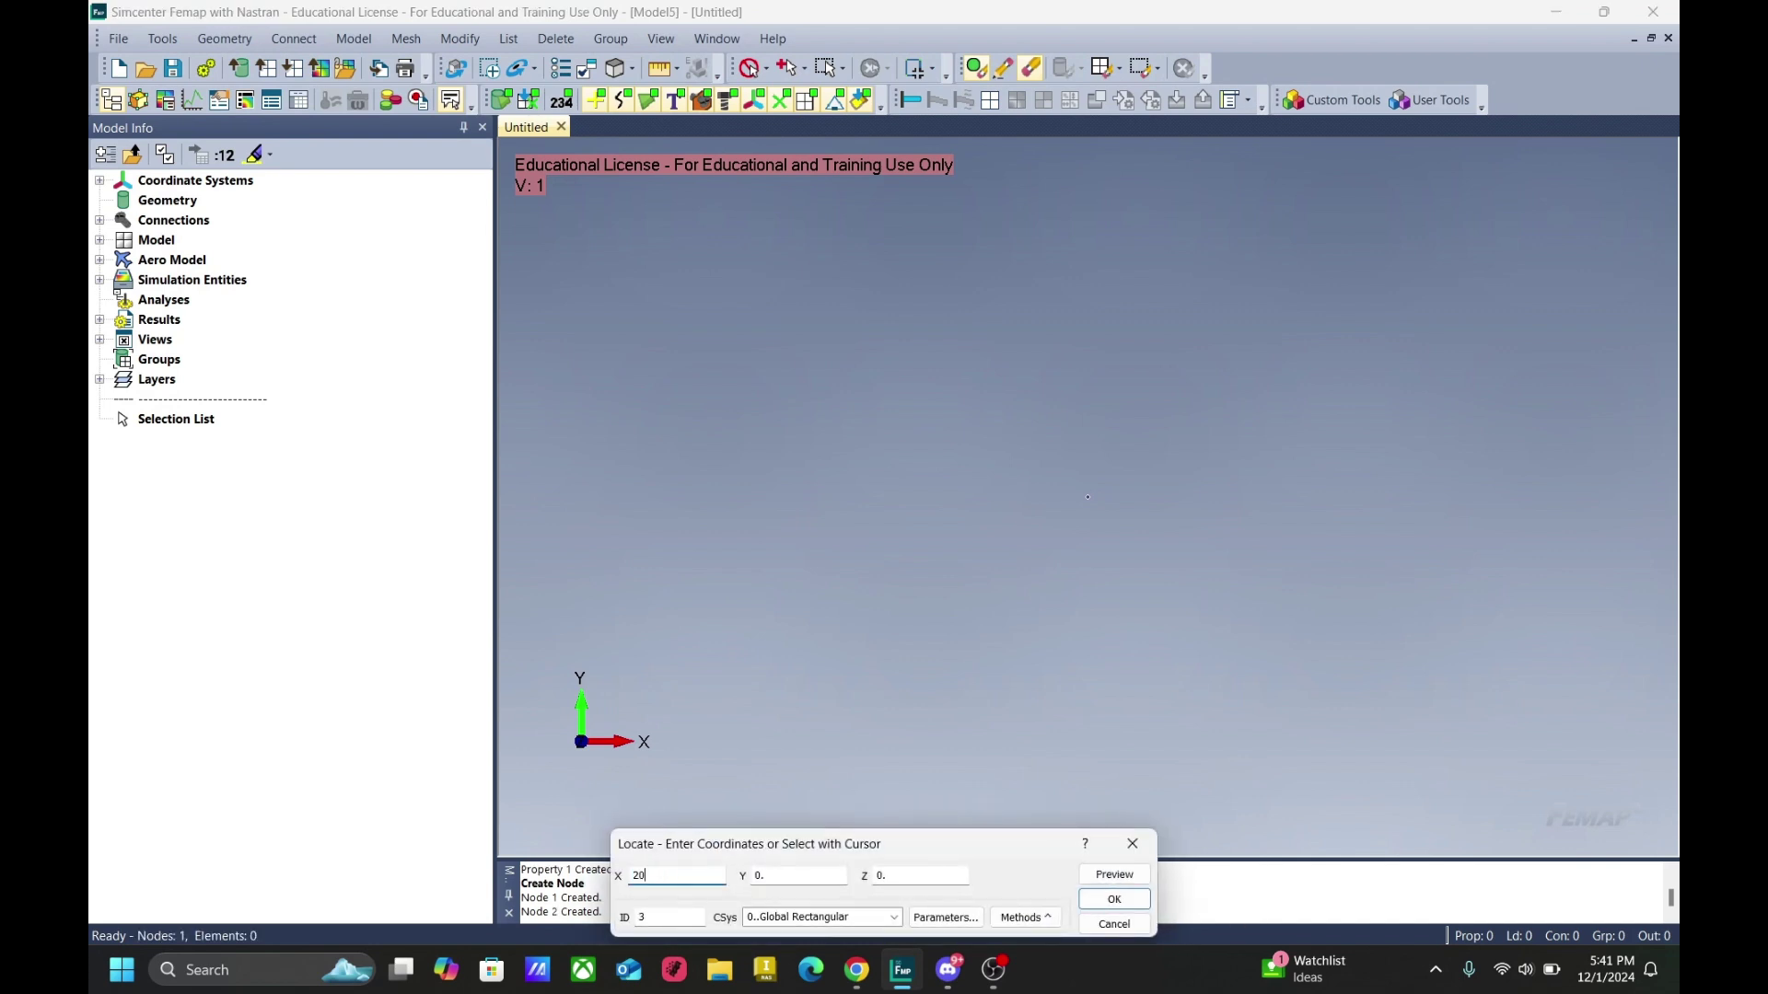
pyautogui.click(1114, 900)
pyautogui.click(1132, 843)
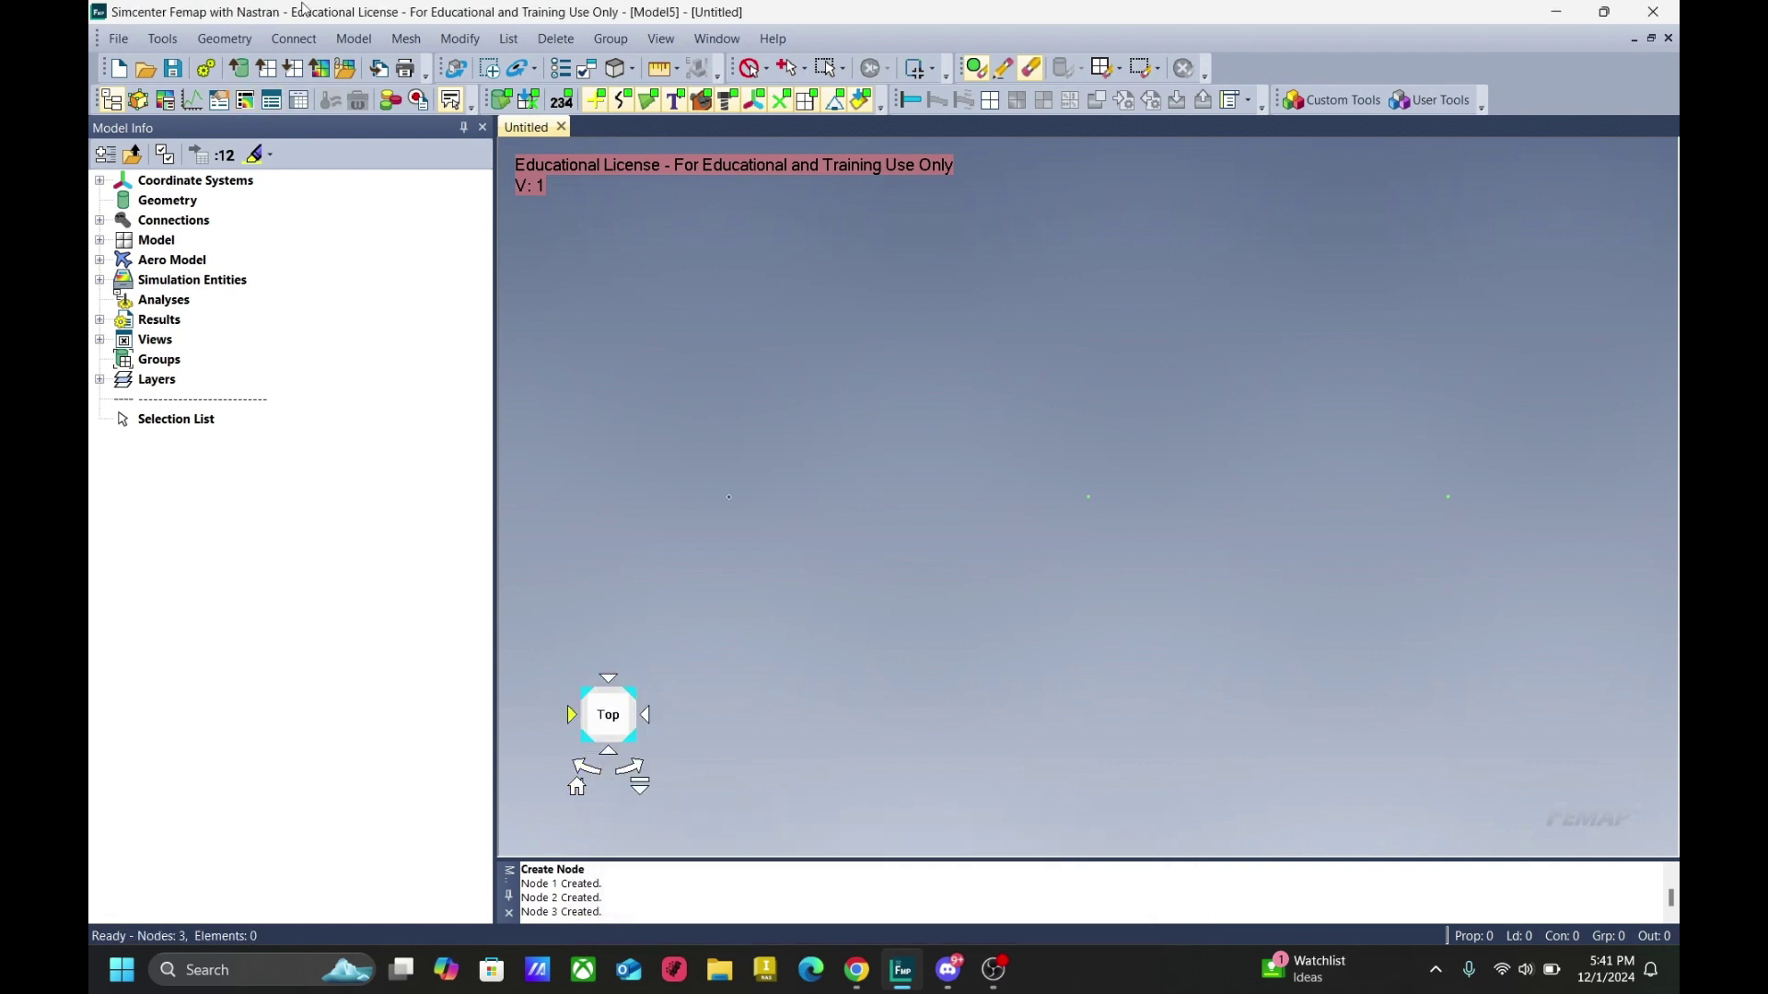
pyautogui.click(294, 39)
pyautogui.click(368, 41)
# Step: Create two CROD rod elements, one joining nodes 1–2 and one joining nodes 2–3
pyautogui.click(369, 41)
pyautogui.click(383, 120)
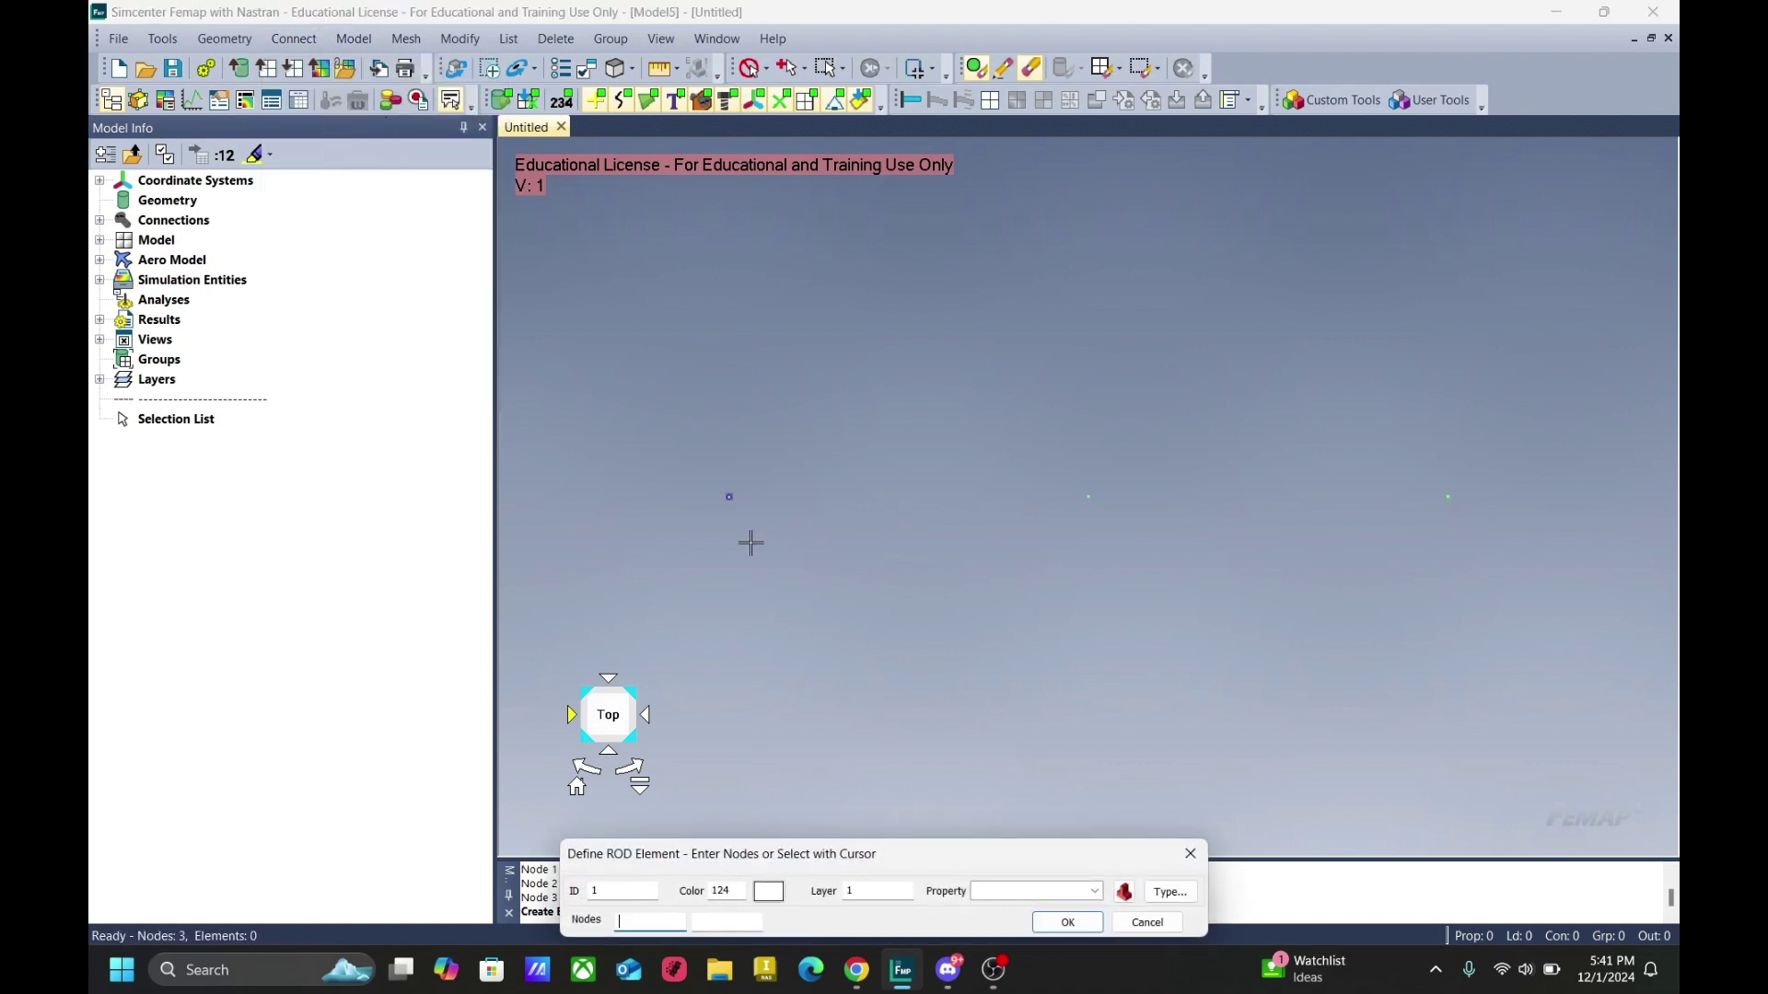
pyautogui.click(731, 498)
pyautogui.click(1088, 497)
pyautogui.click(1095, 891)
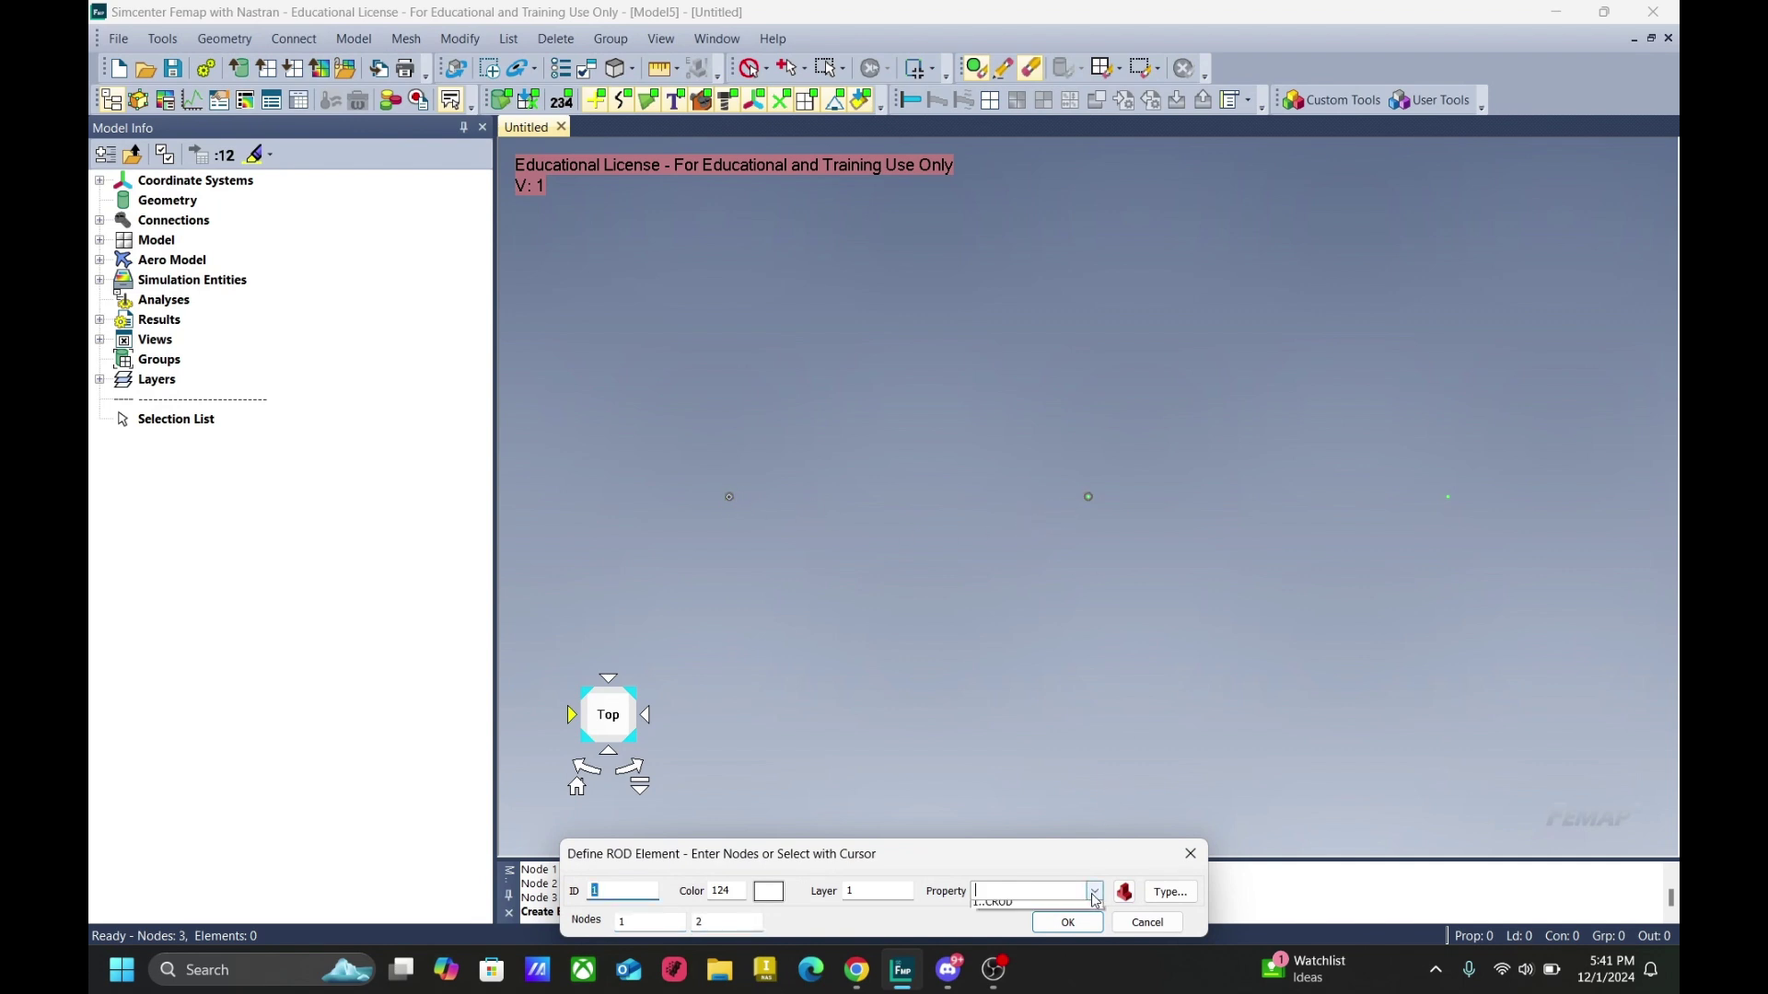
pyautogui.click(980, 908)
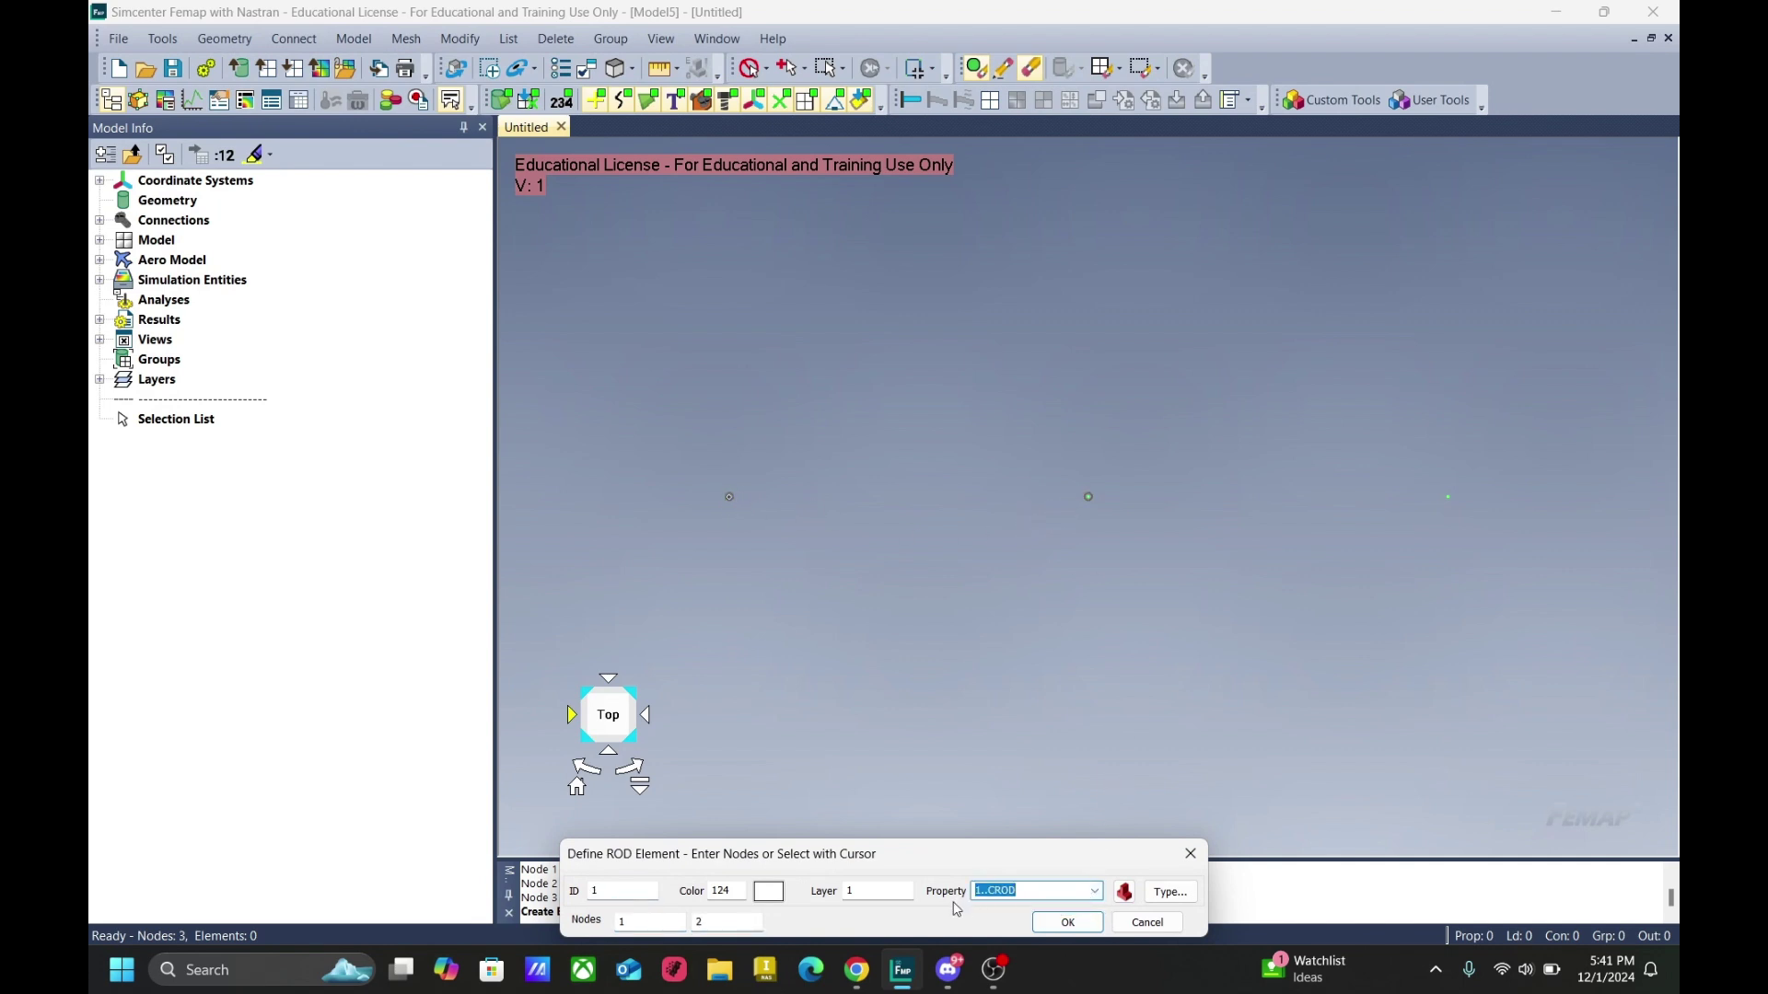
pyautogui.click(1068, 923)
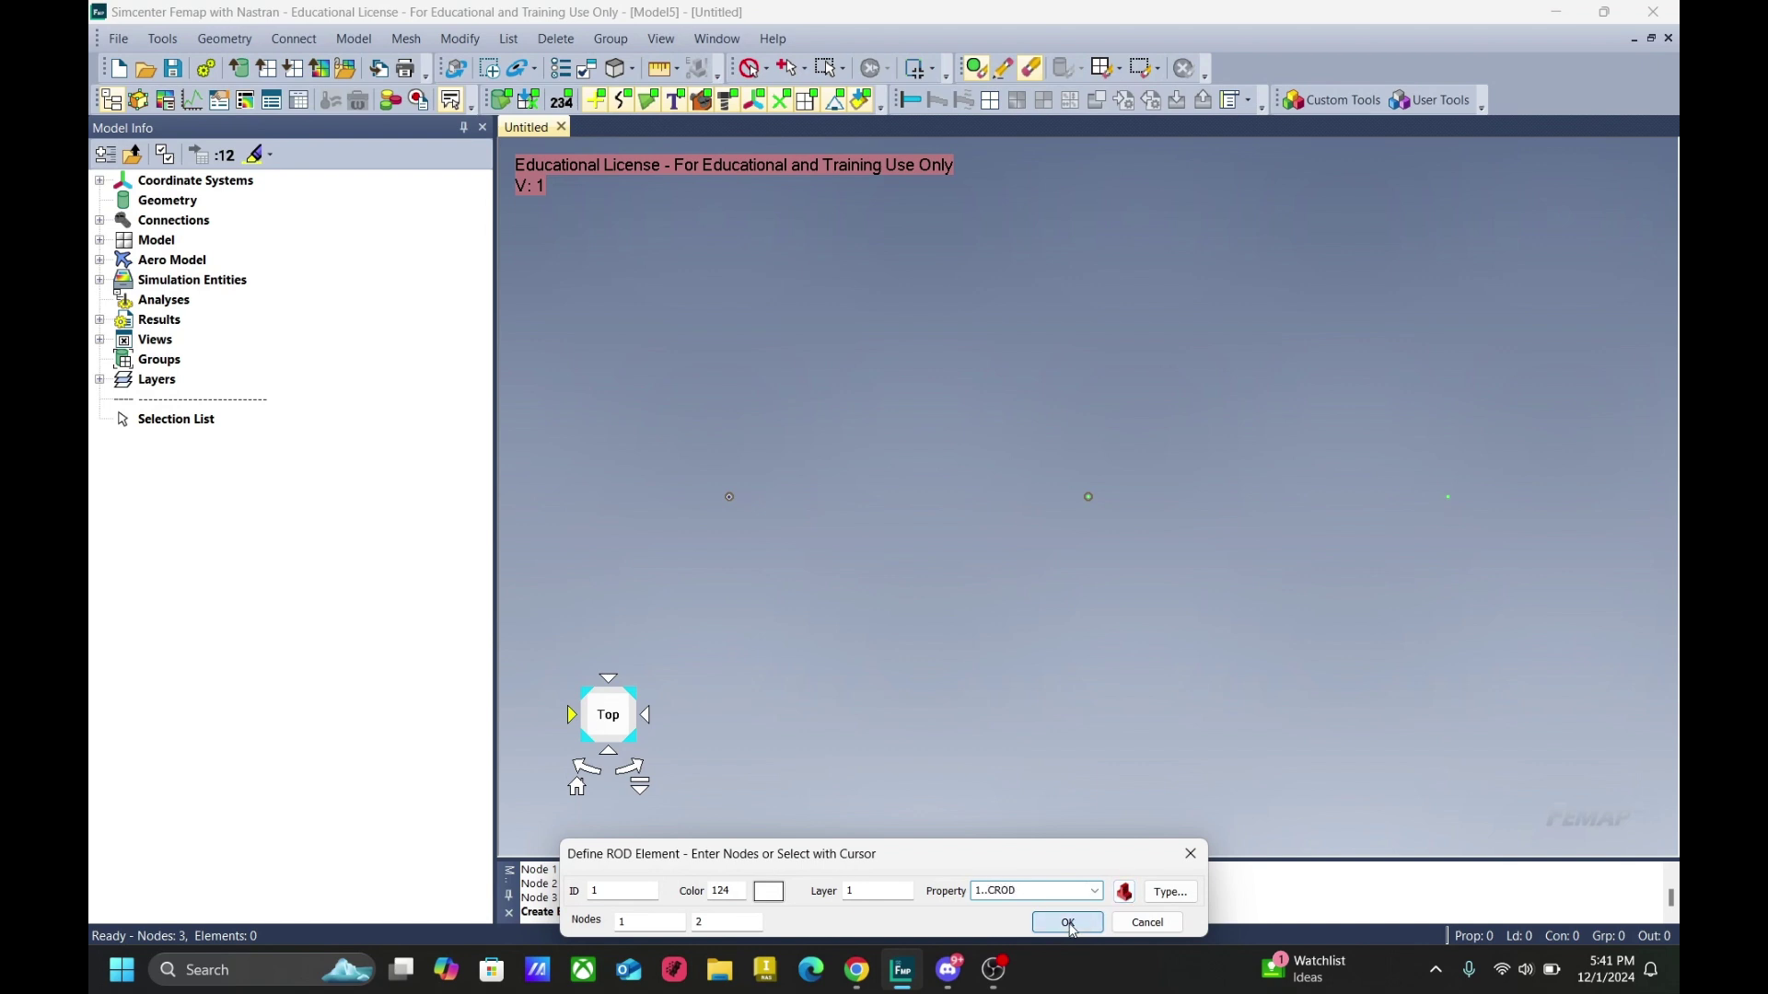
pyautogui.click(1088, 497)
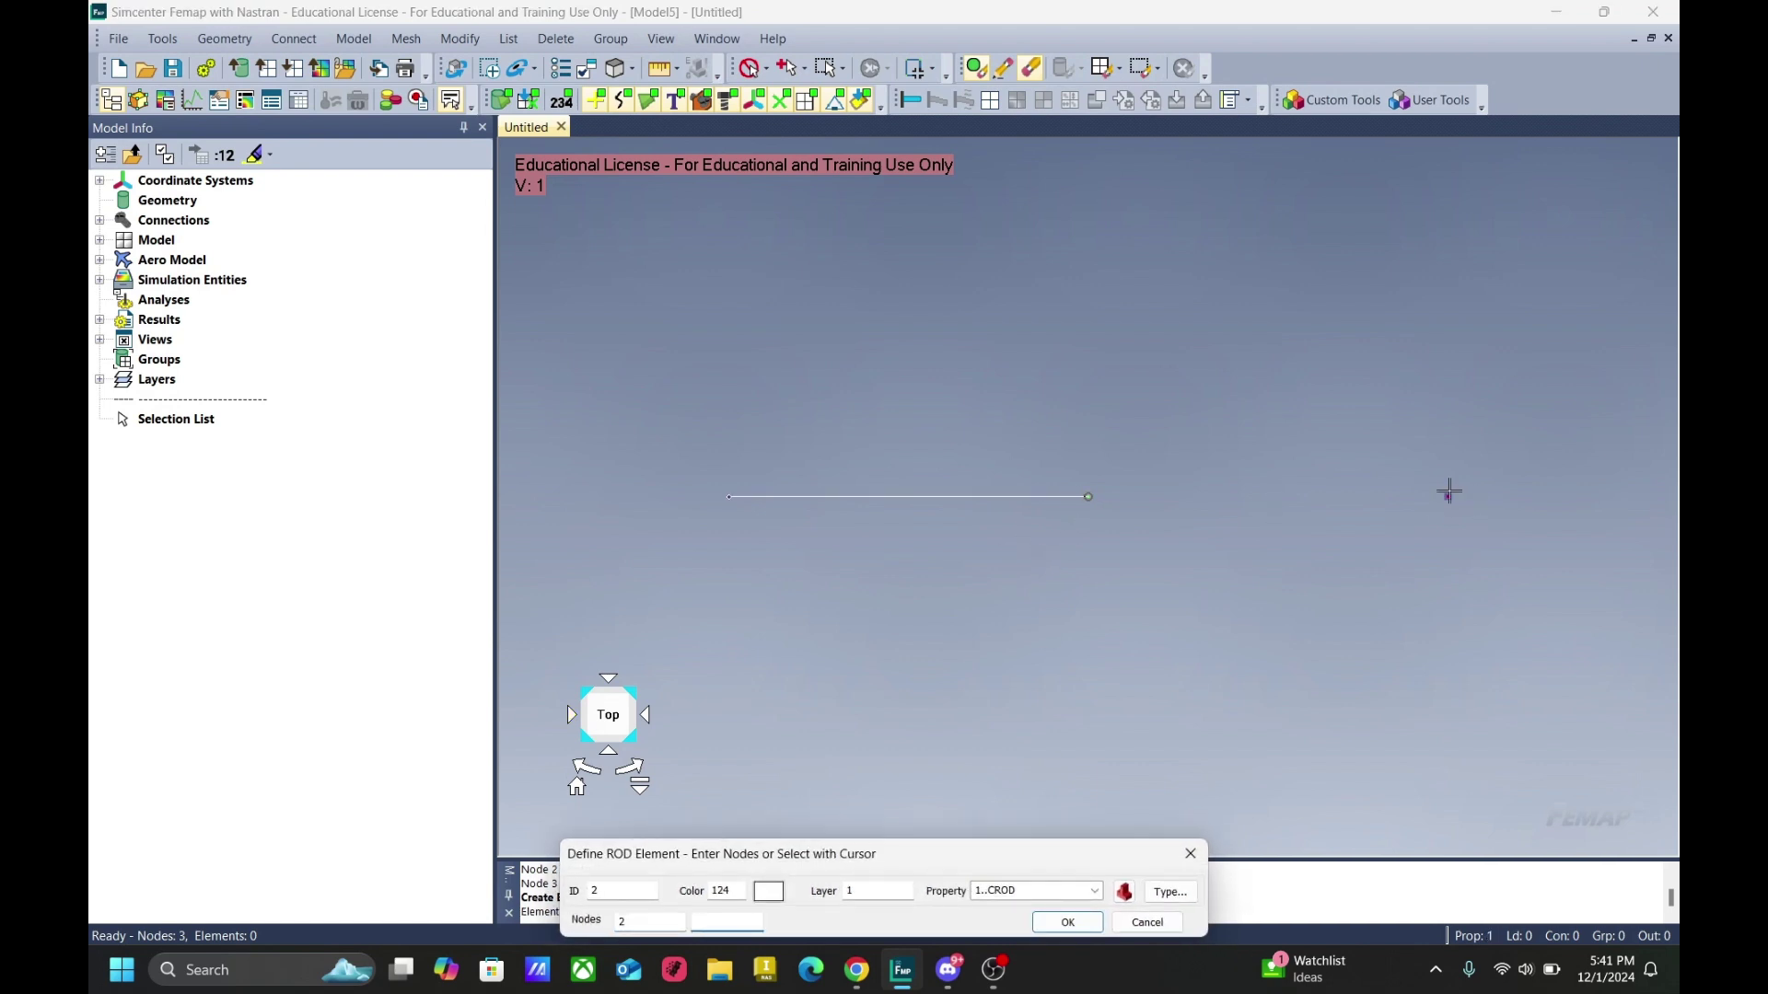
pyautogui.click(1448, 498)
pyautogui.click(1068, 922)
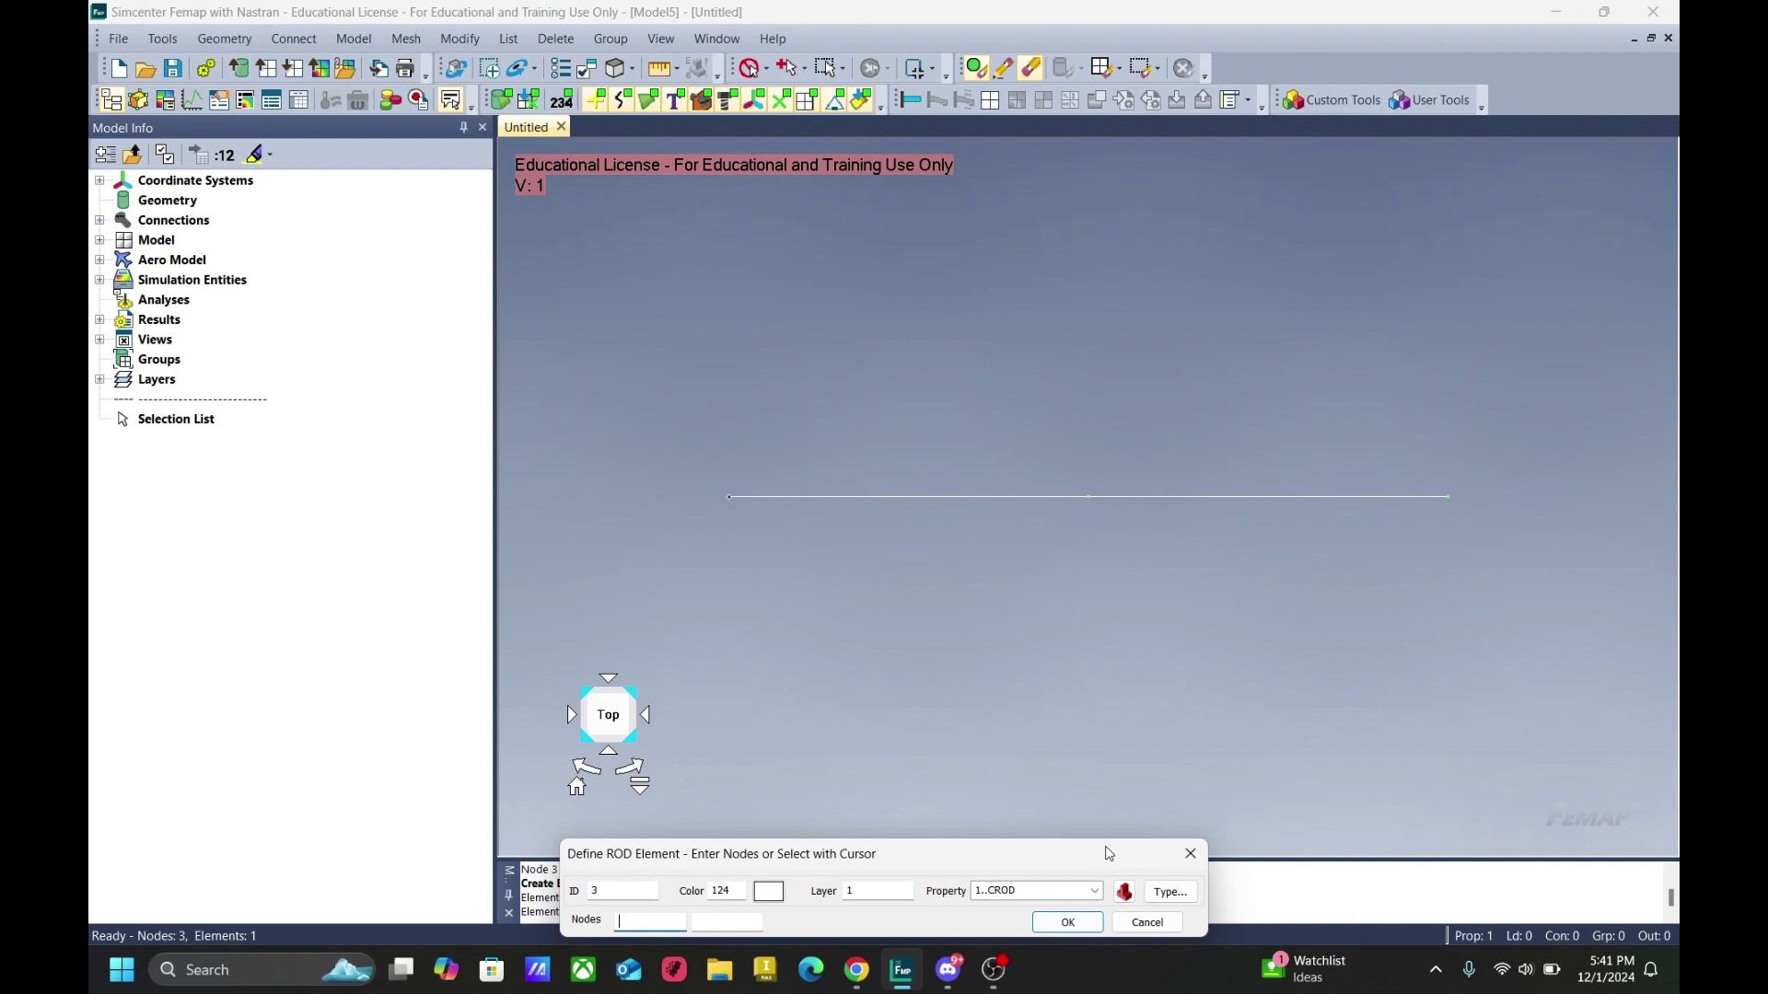
pyautogui.click(1131, 918)
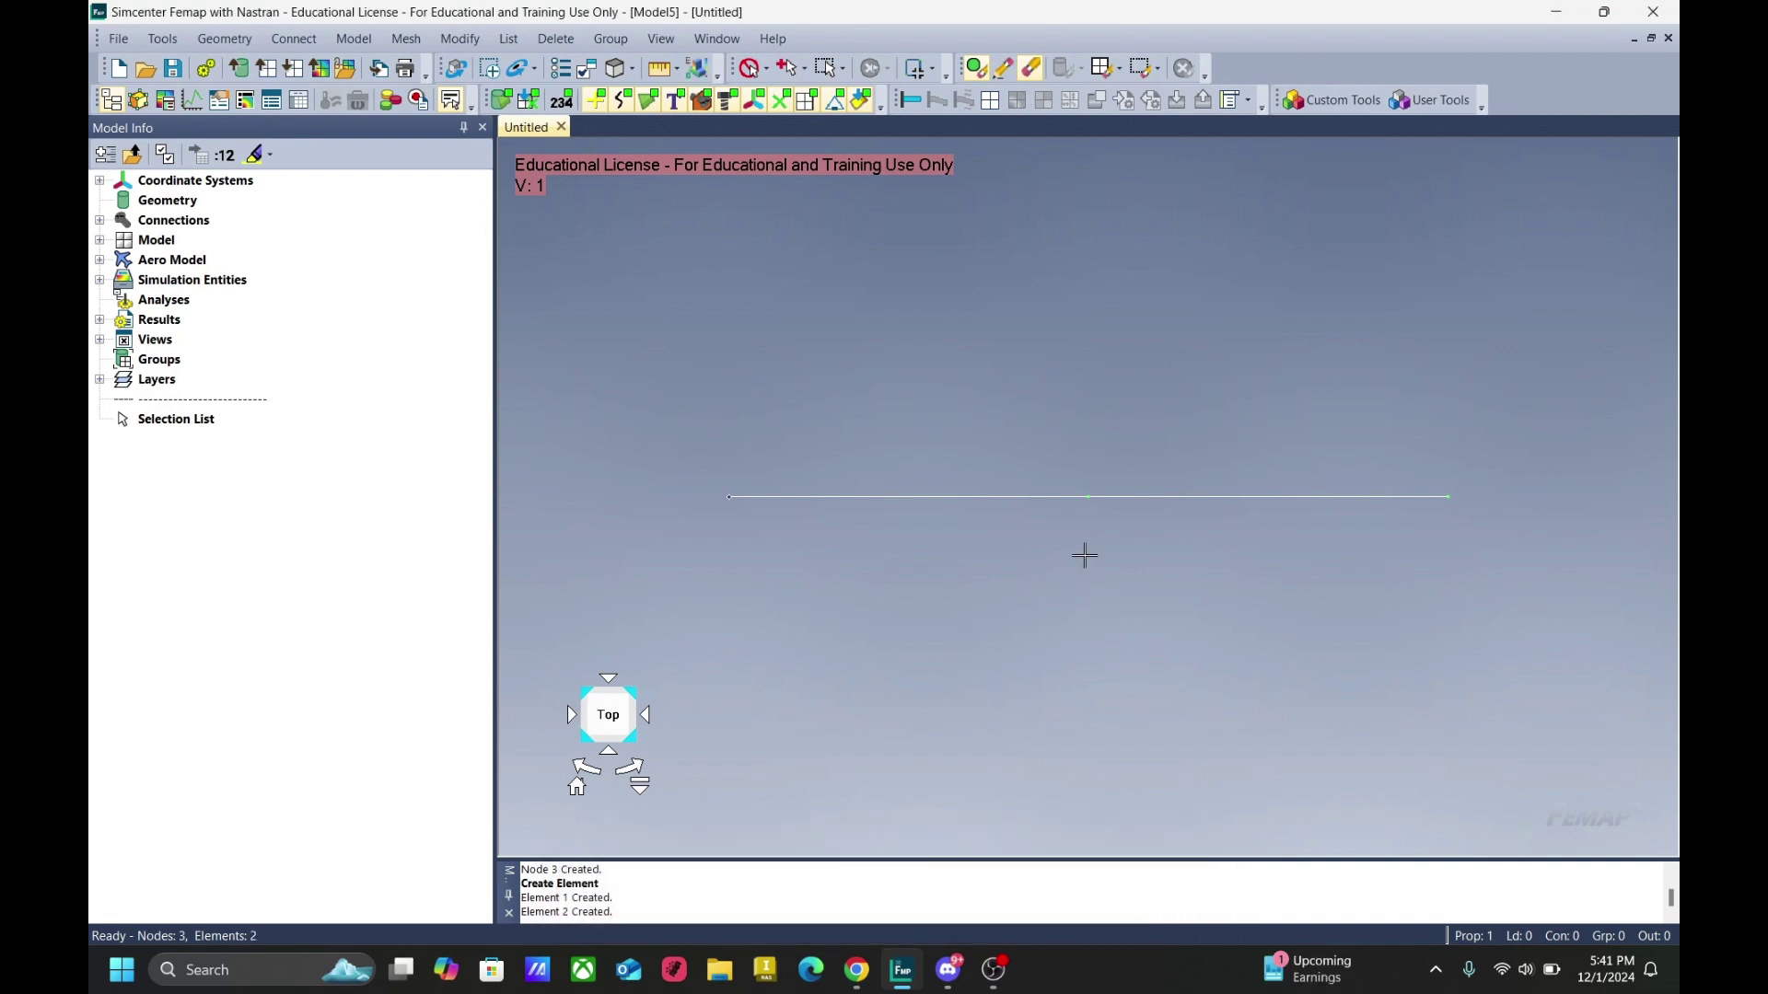
# Step: Create a new static Simcenter Nastran analysis set titled 'Analysis Set 1'
pyautogui.click(355, 38)
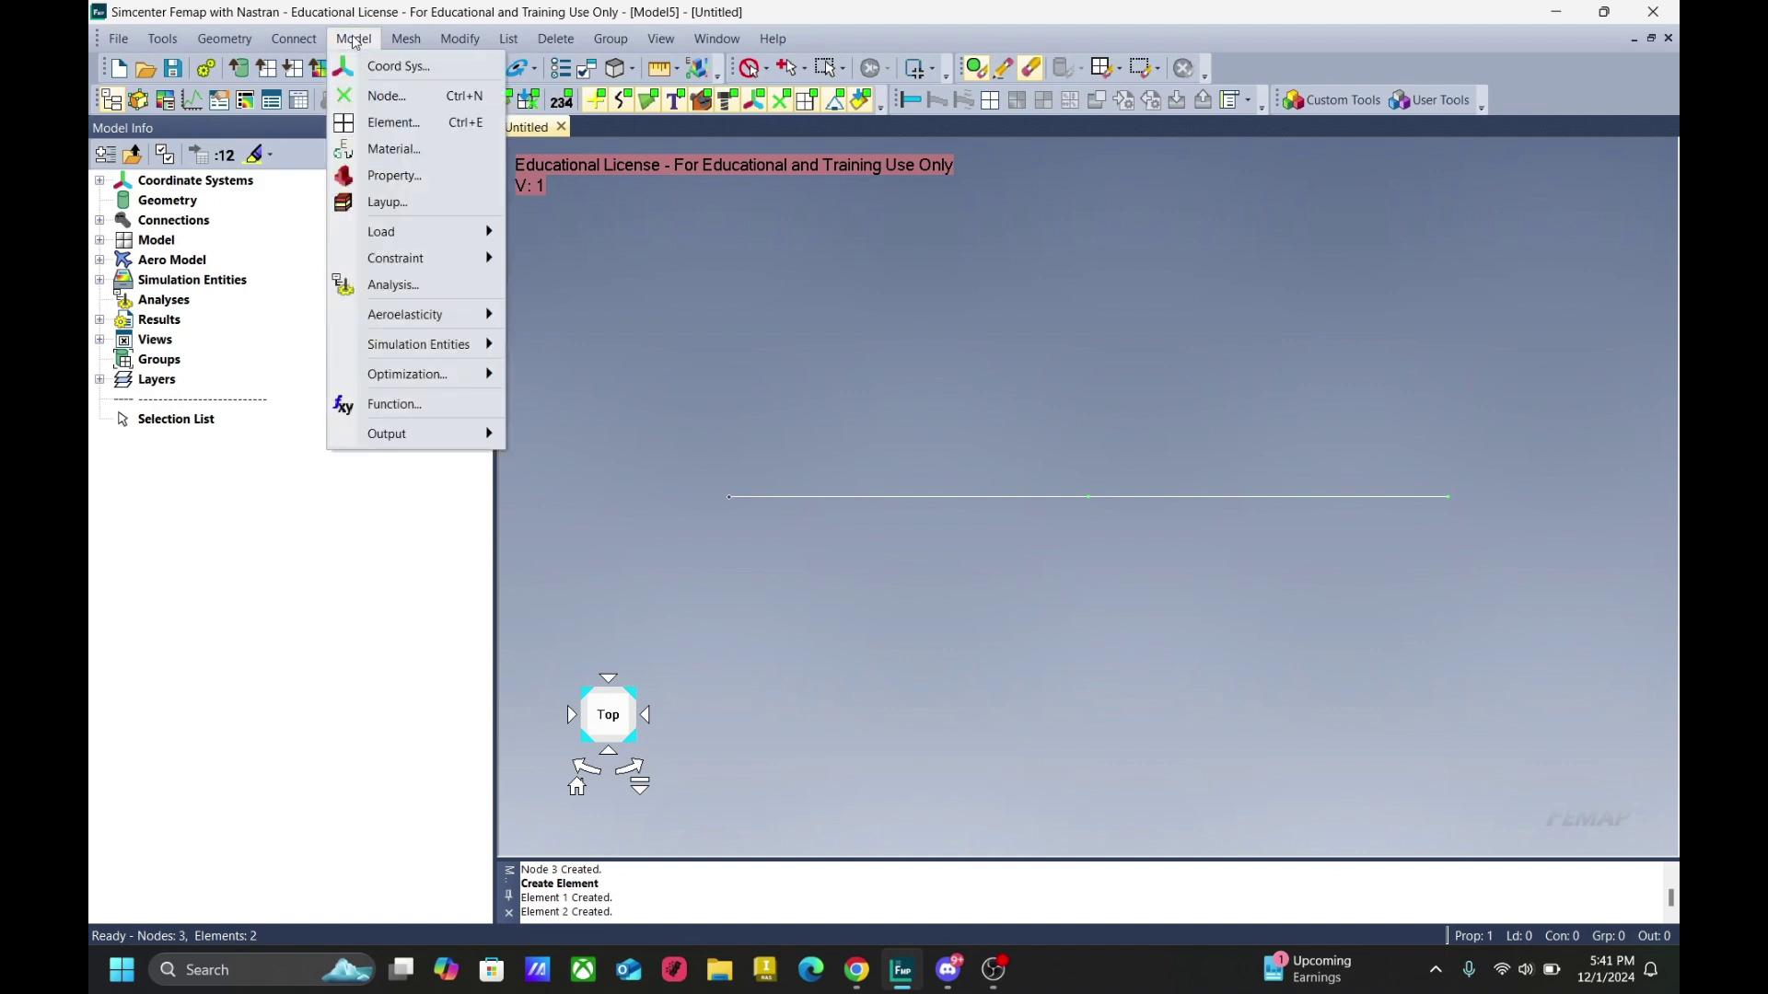
pyautogui.click(416, 285)
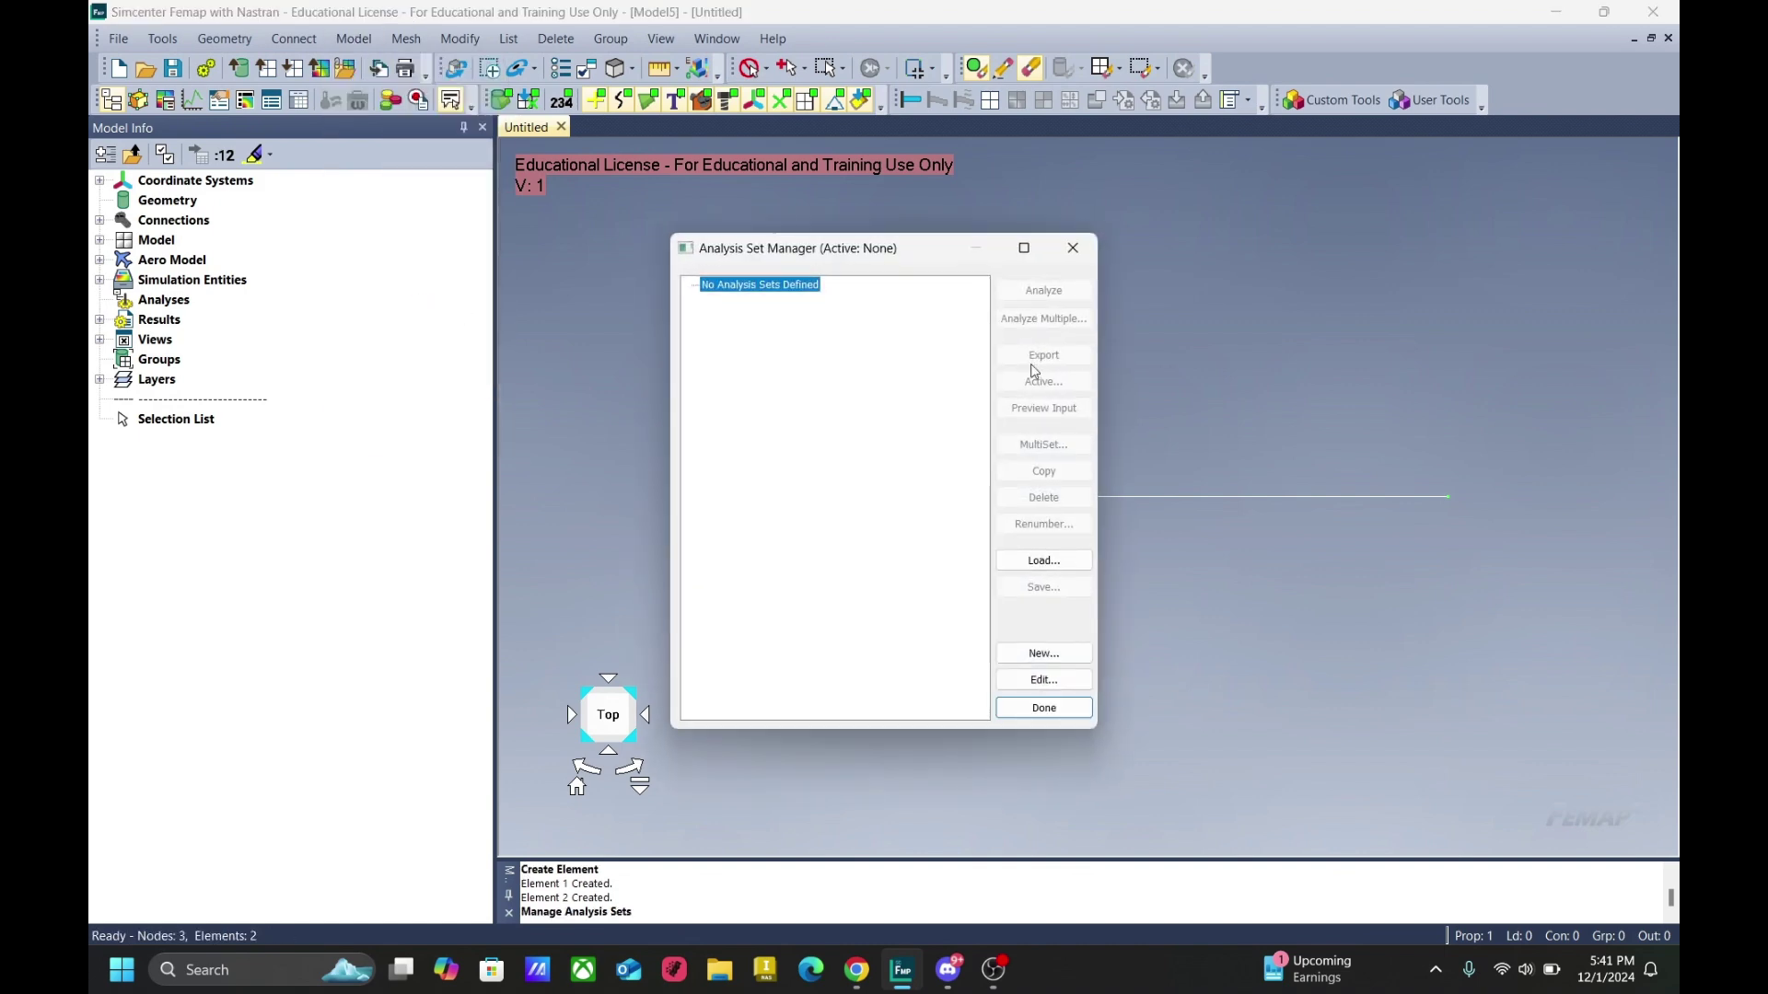
pyautogui.click(1044, 653)
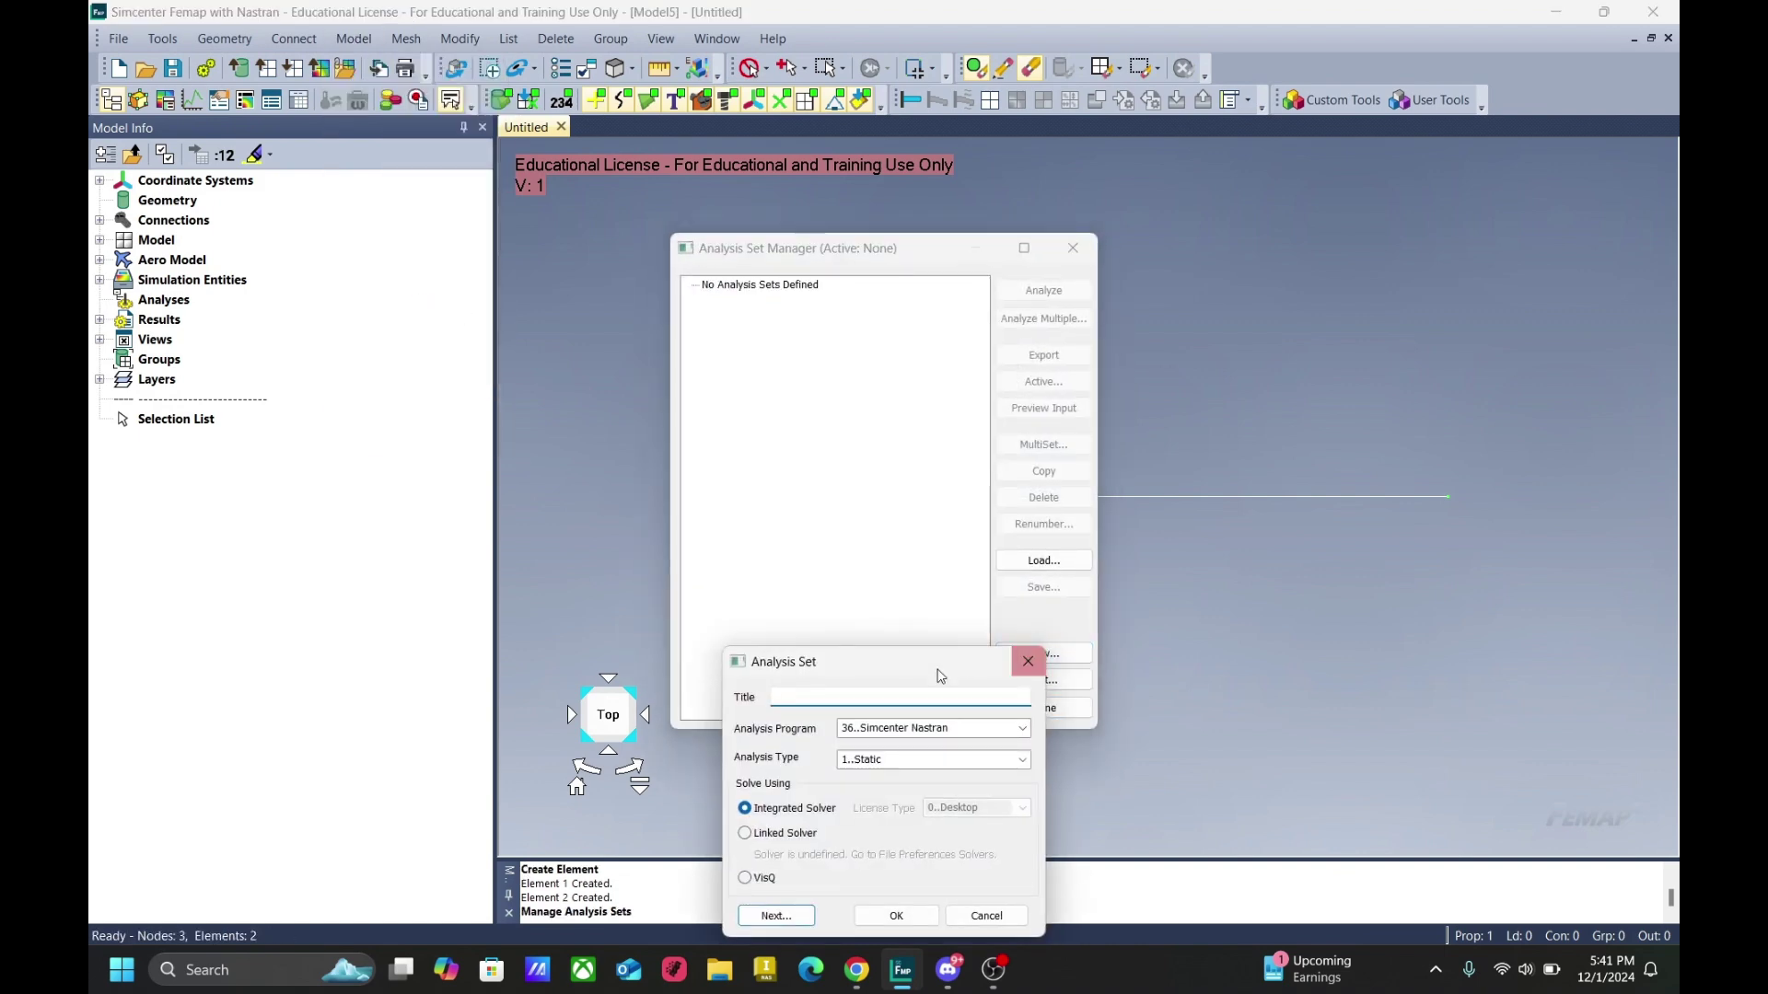
pyautogui.write('Analysis S')
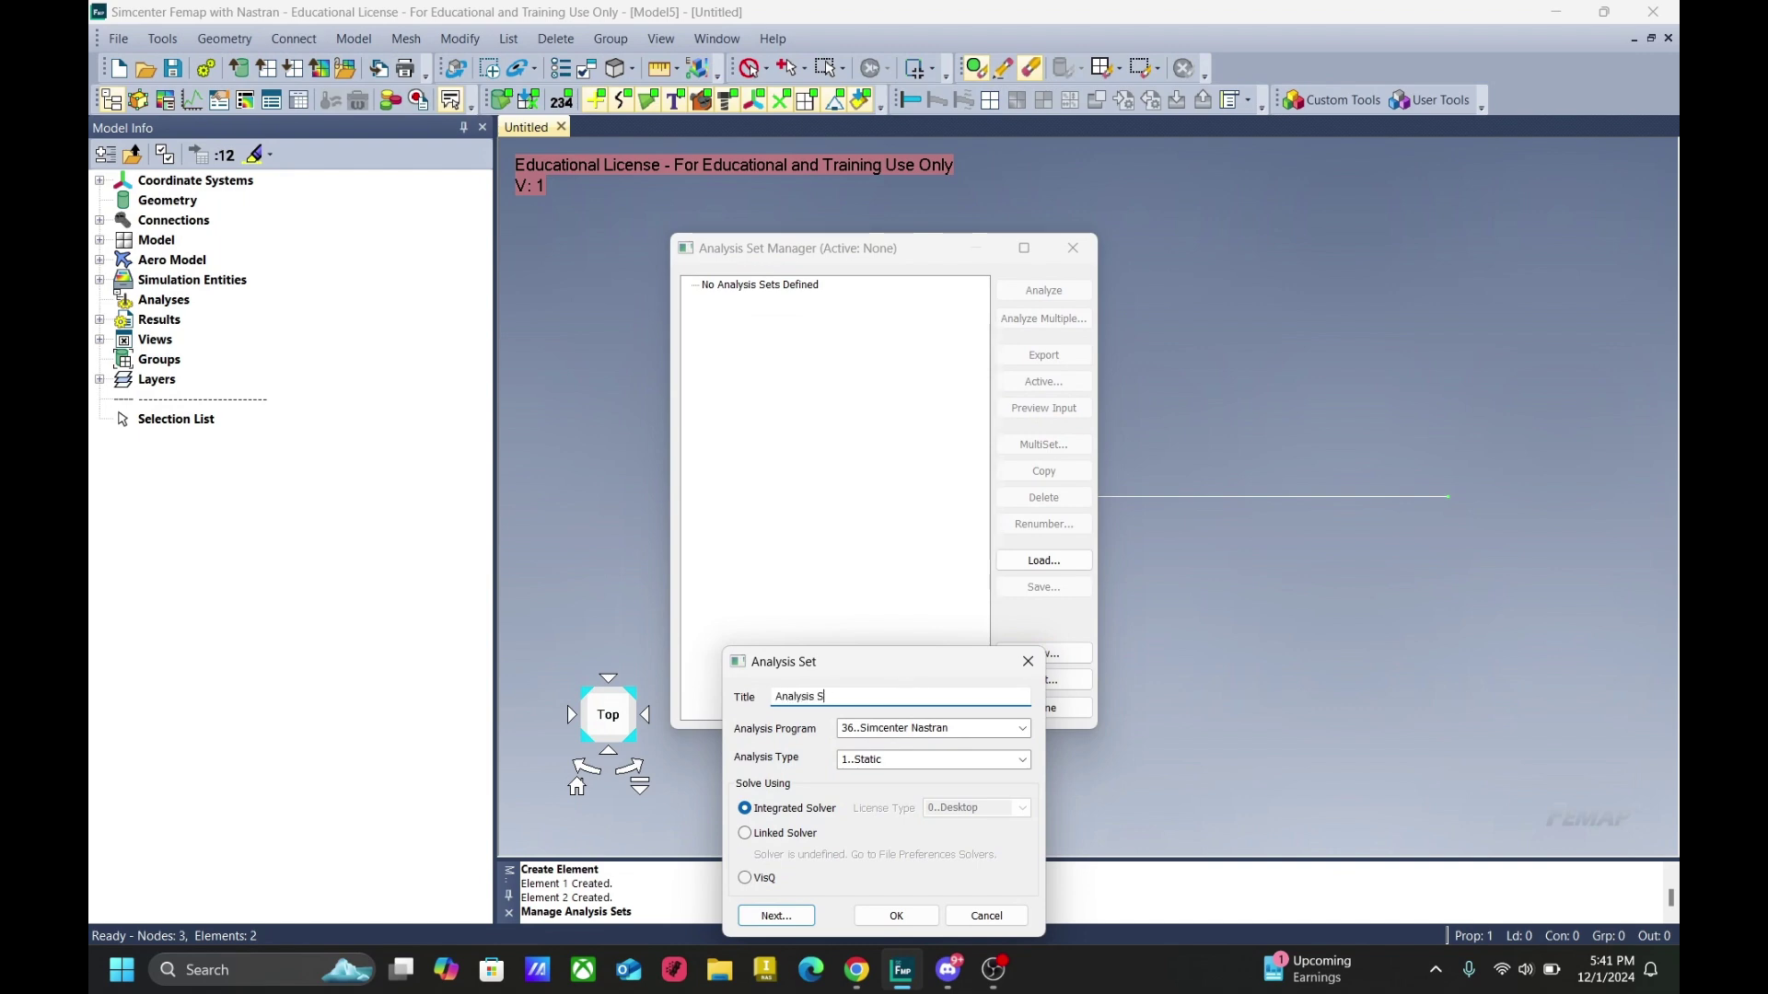
pyautogui.write('et 1')
pyautogui.click(776, 916)
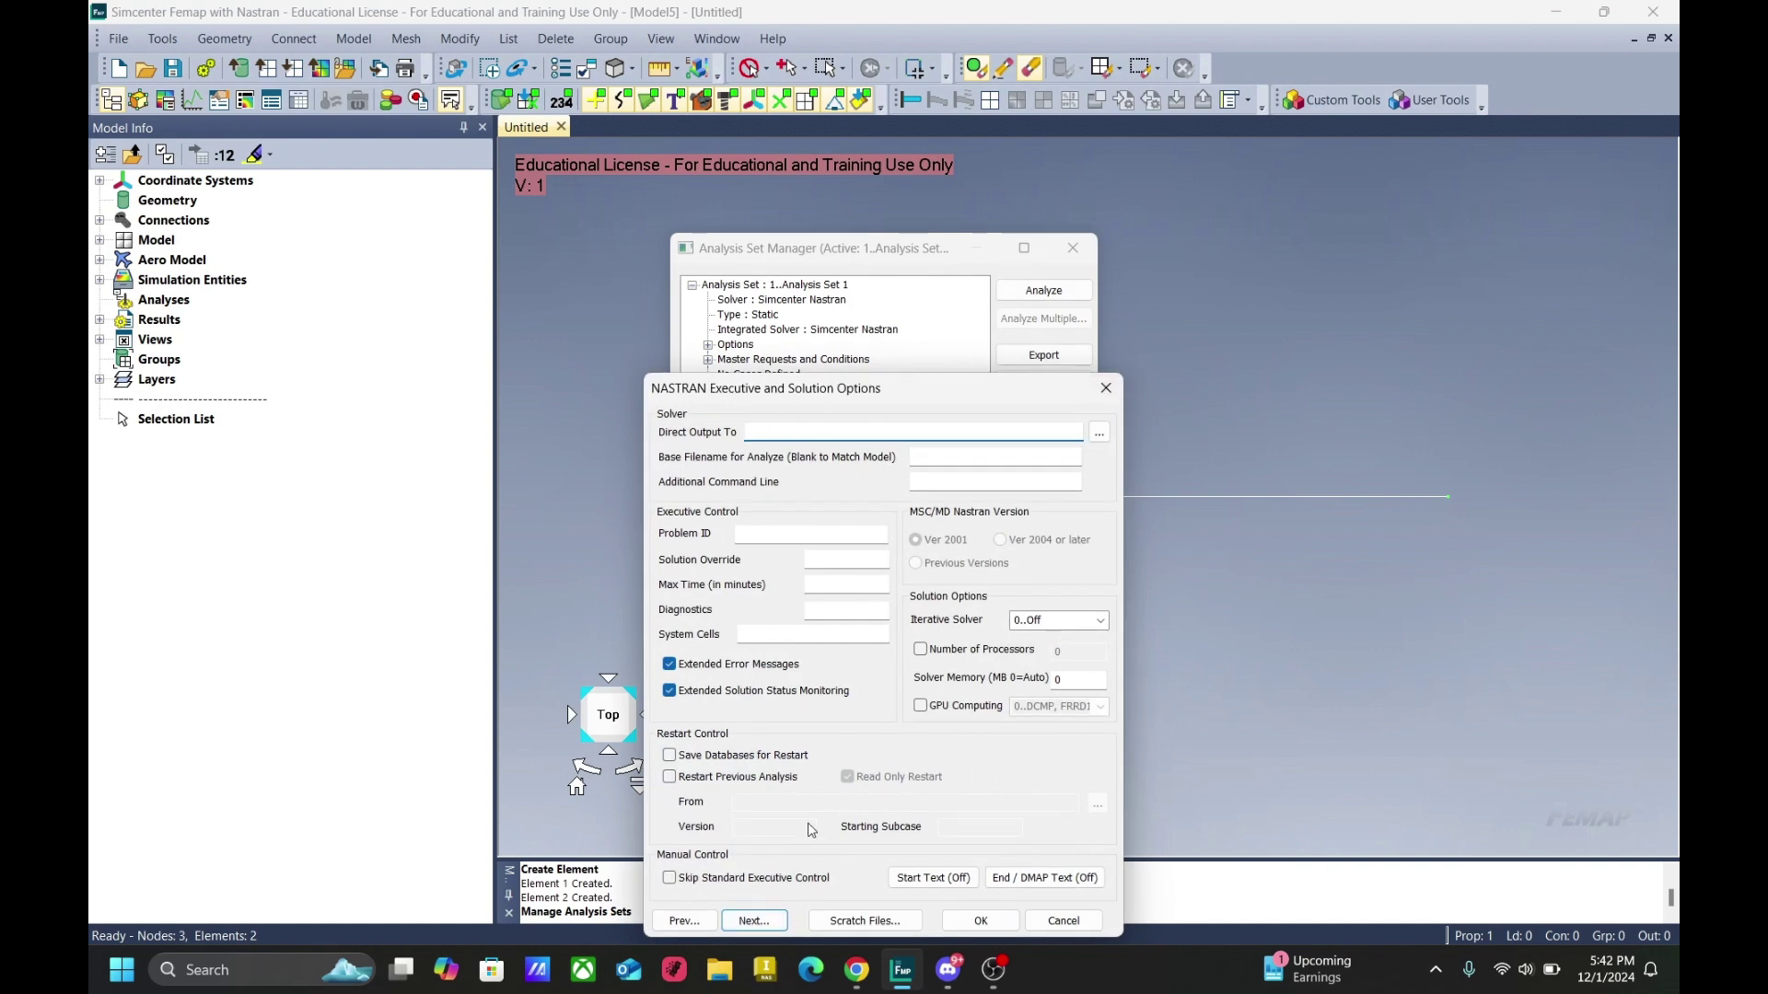
# Step: Keep the default analysis options, set Echo Model to SORT, and finish the analysis set
pyautogui.click(778, 918)
pyautogui.click(788, 918)
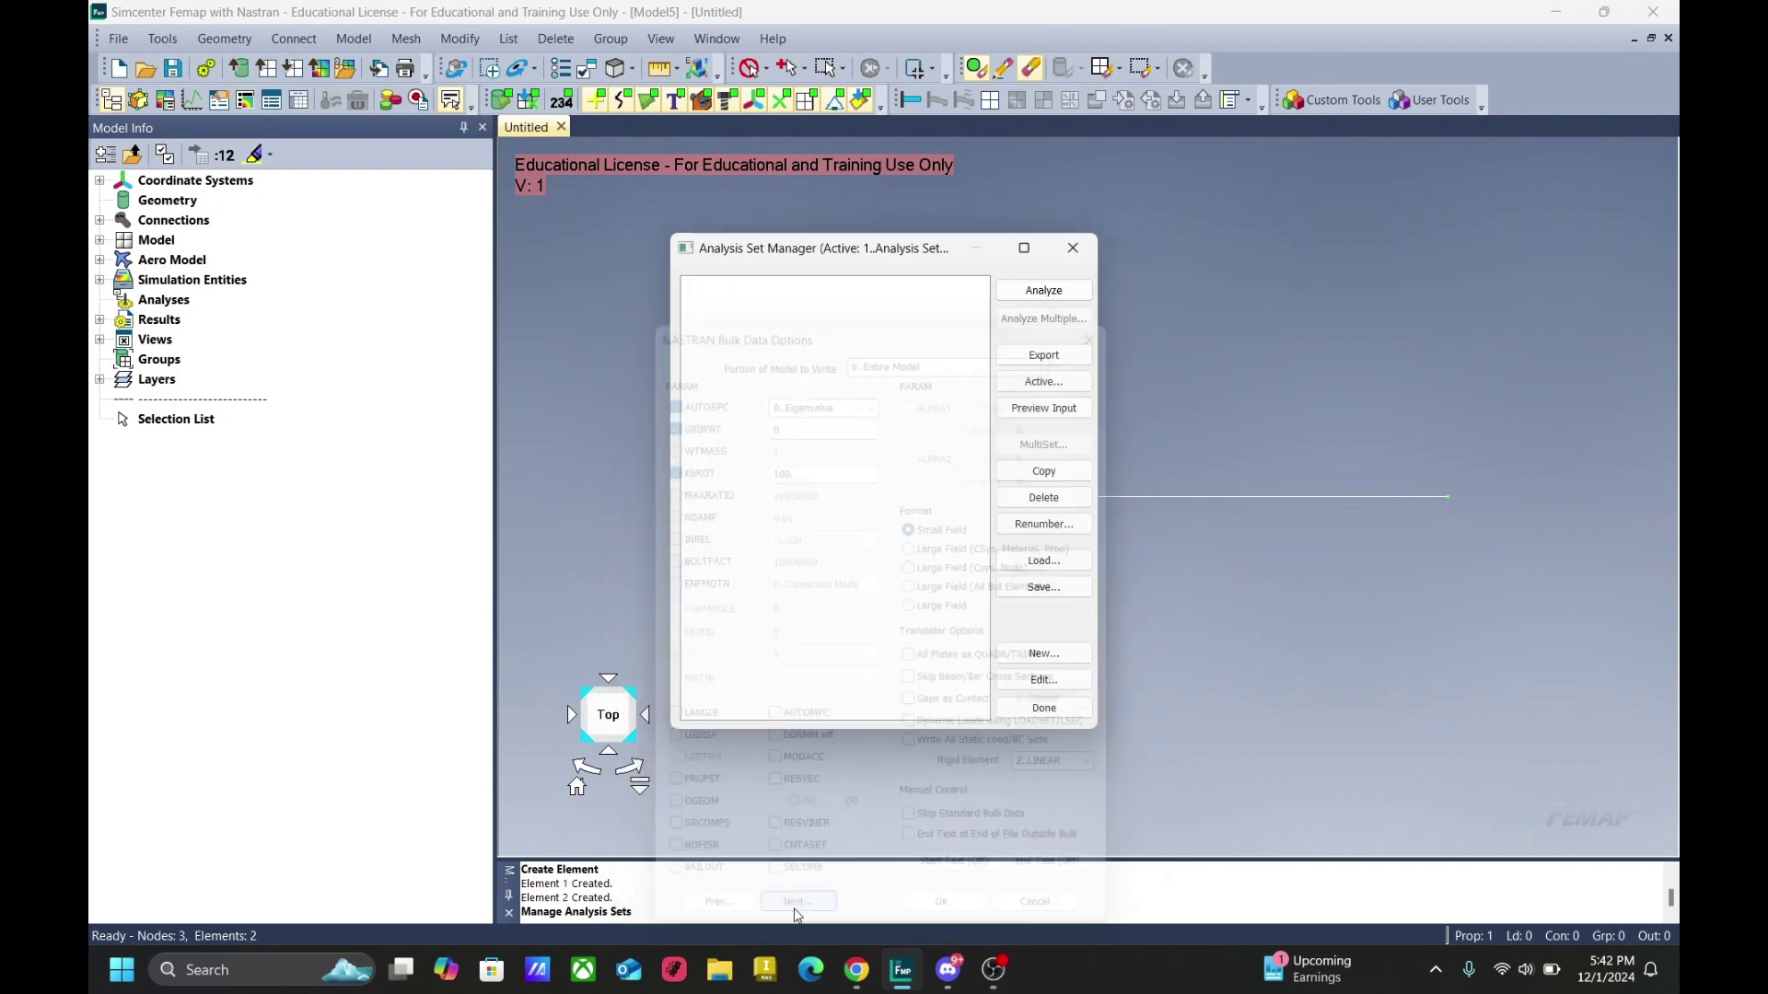
pyautogui.click(806, 917)
pyautogui.click(806, 917)
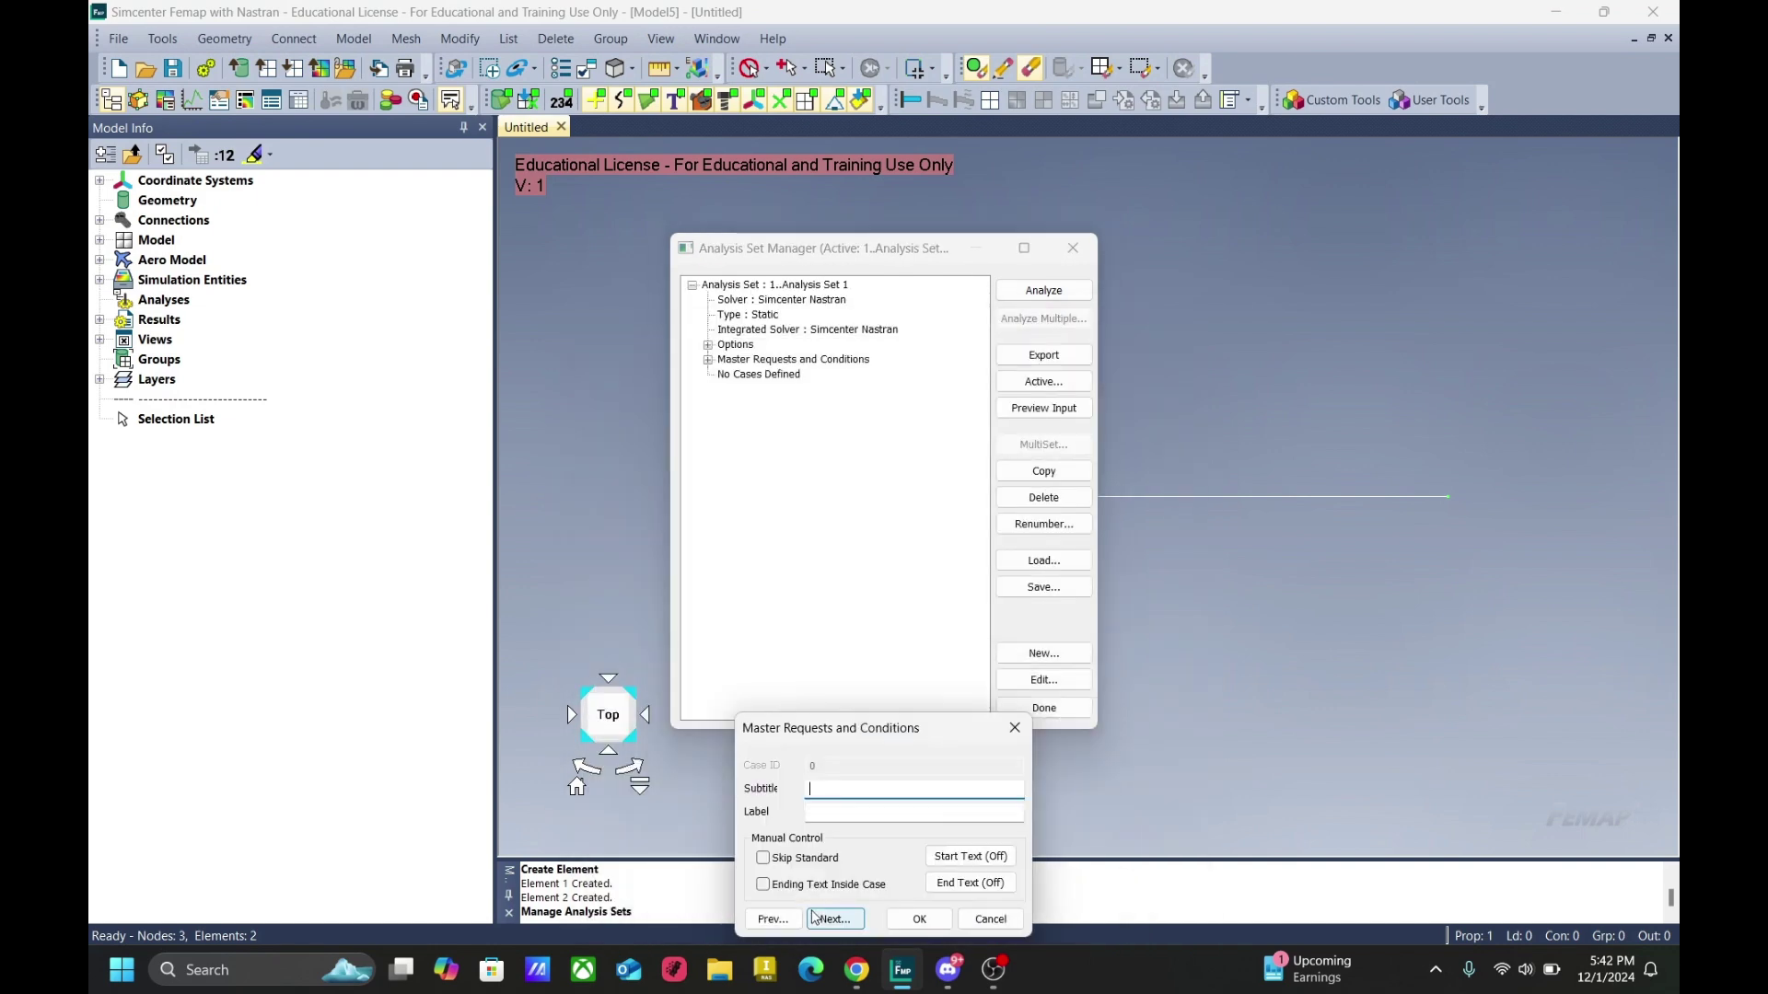
pyautogui.click(827, 915)
pyautogui.click(827, 915)
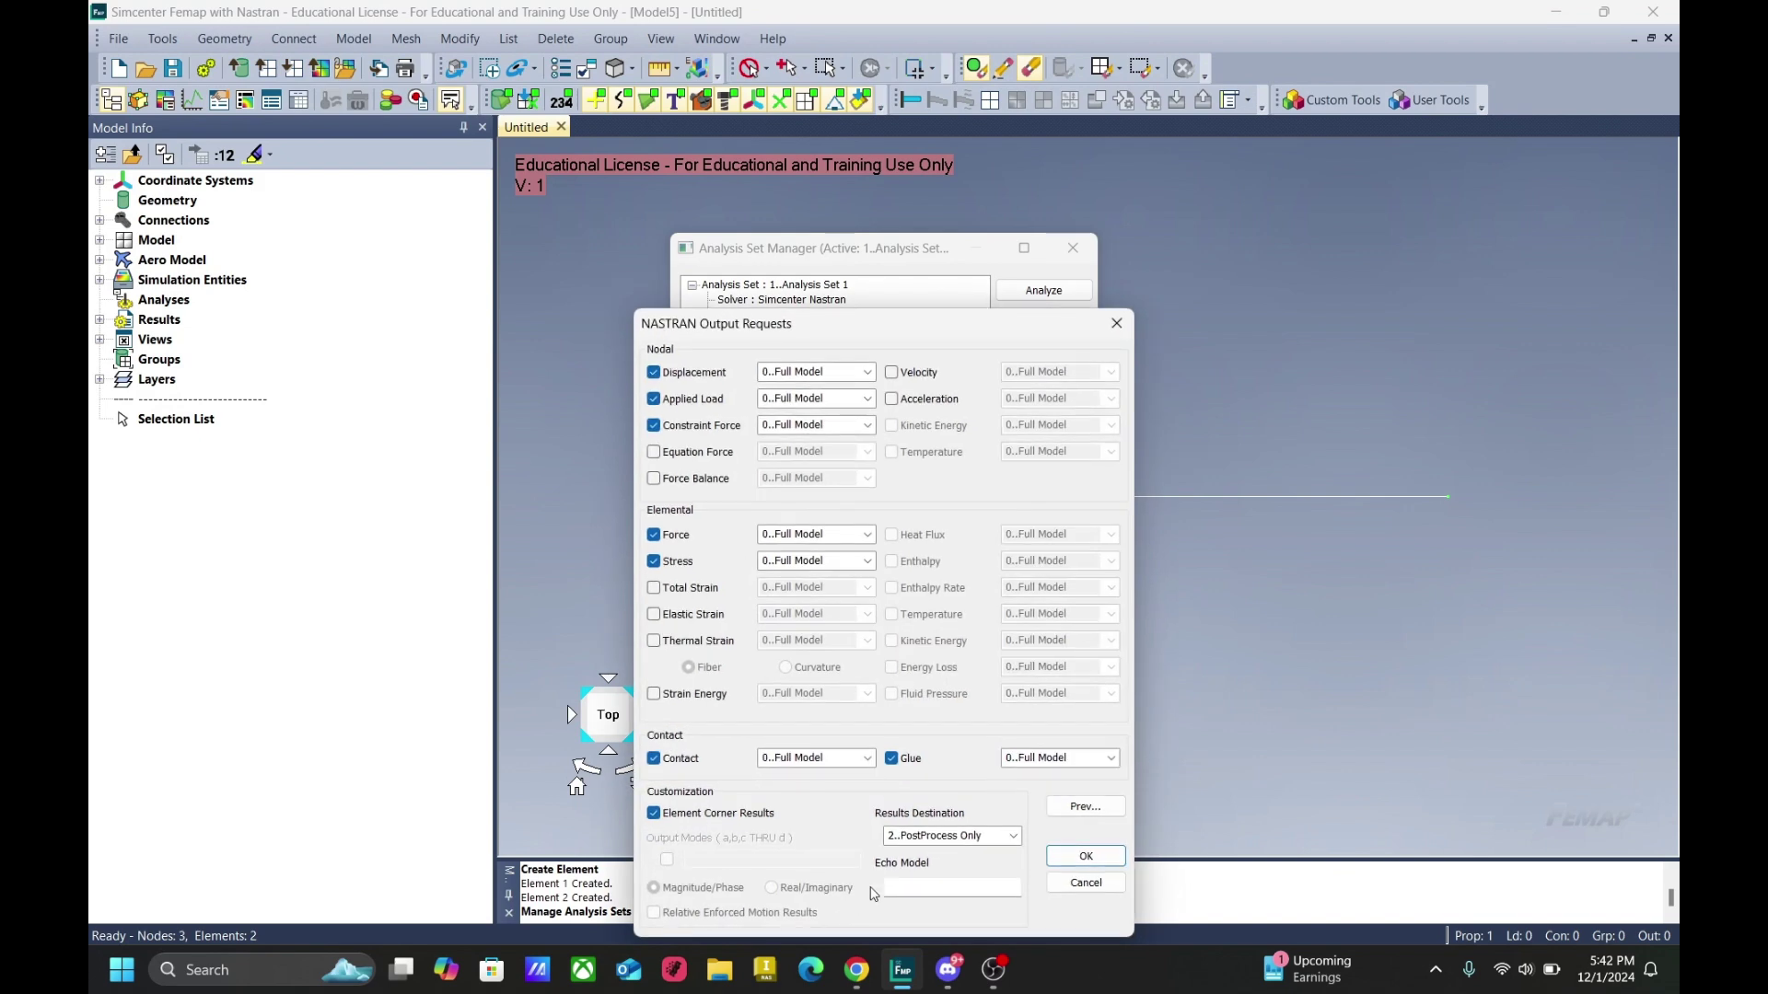
pyautogui.click(897, 890)
pyautogui.write('SORT')
pyautogui.click(1087, 855)
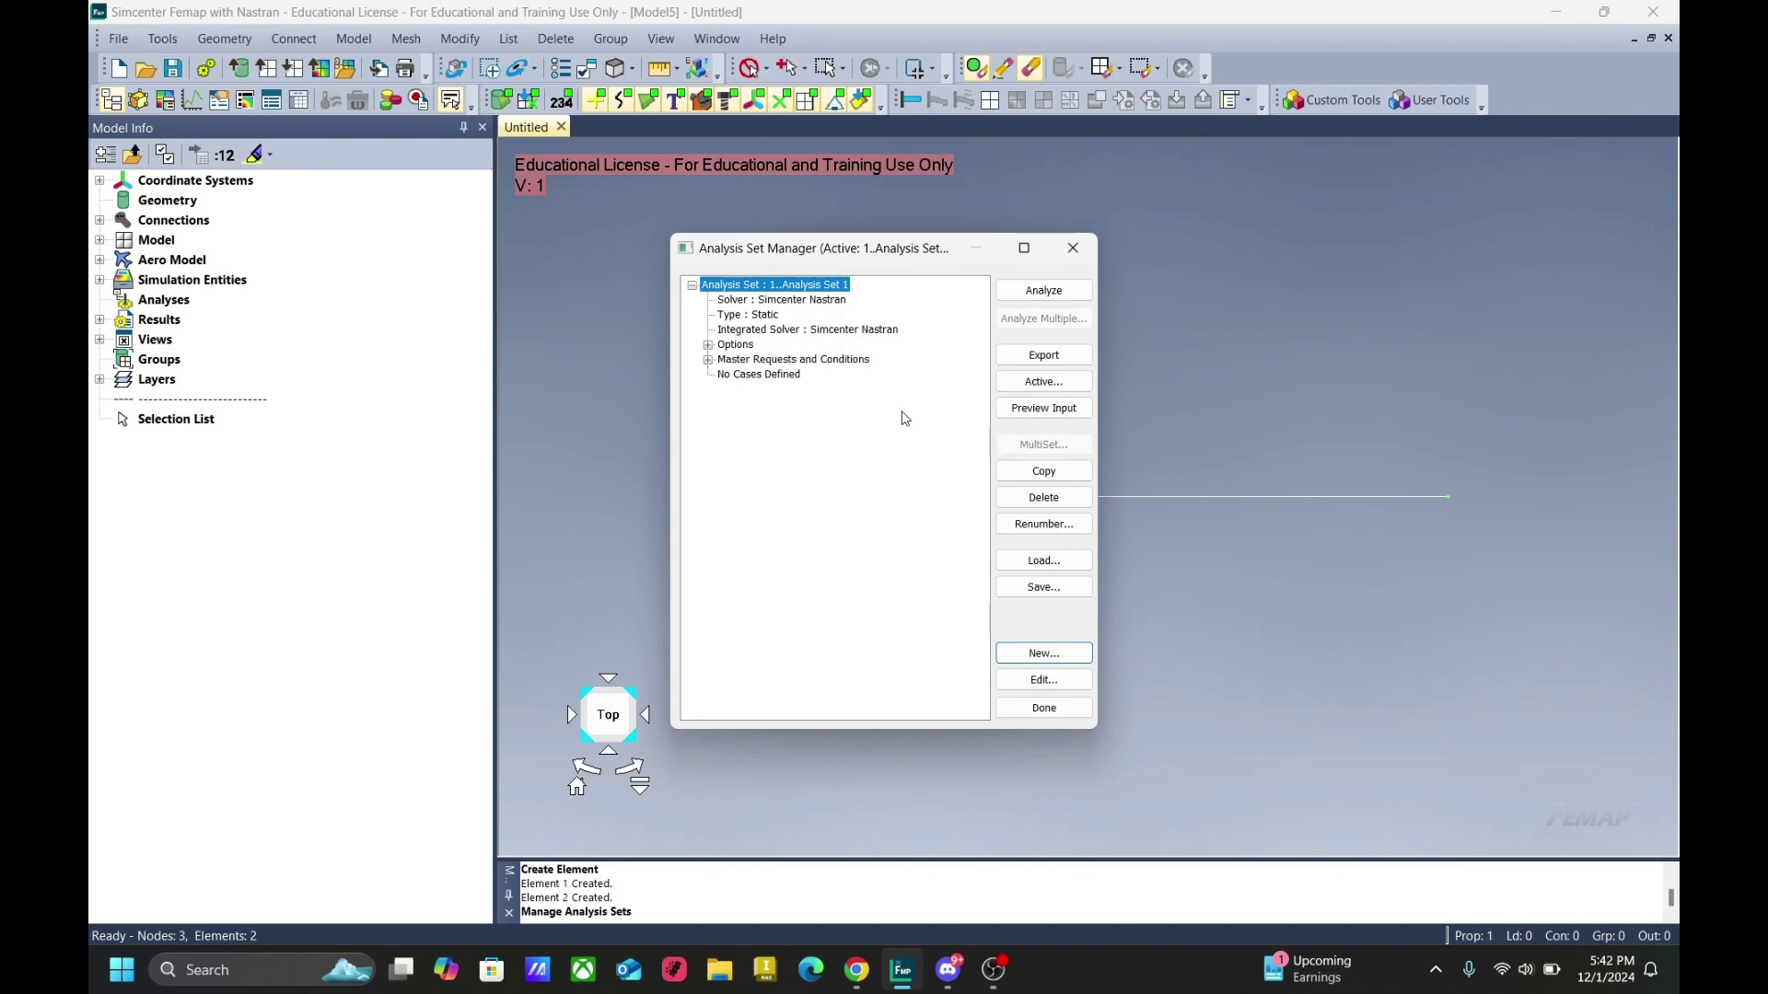
pyautogui.click(1021, 411)
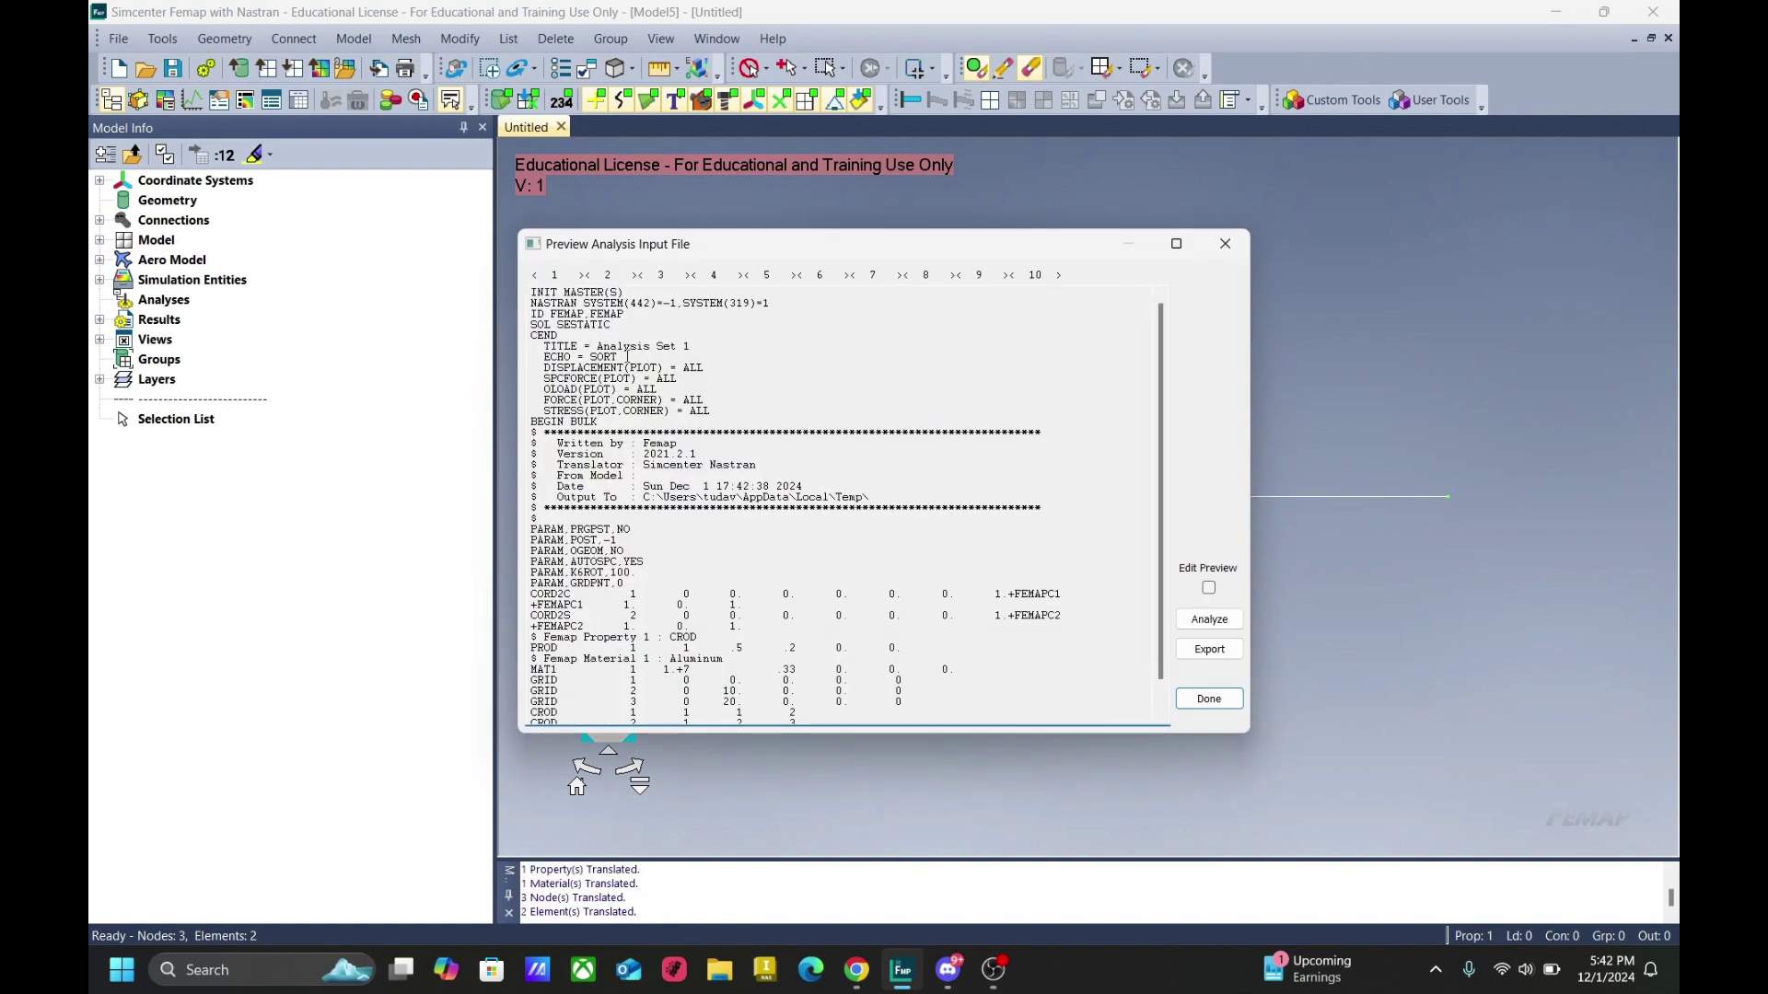
pyautogui.moveTo(627, 356); pyautogui.dragTo(543, 357)
pyautogui.scroll(-1, 785, 509)
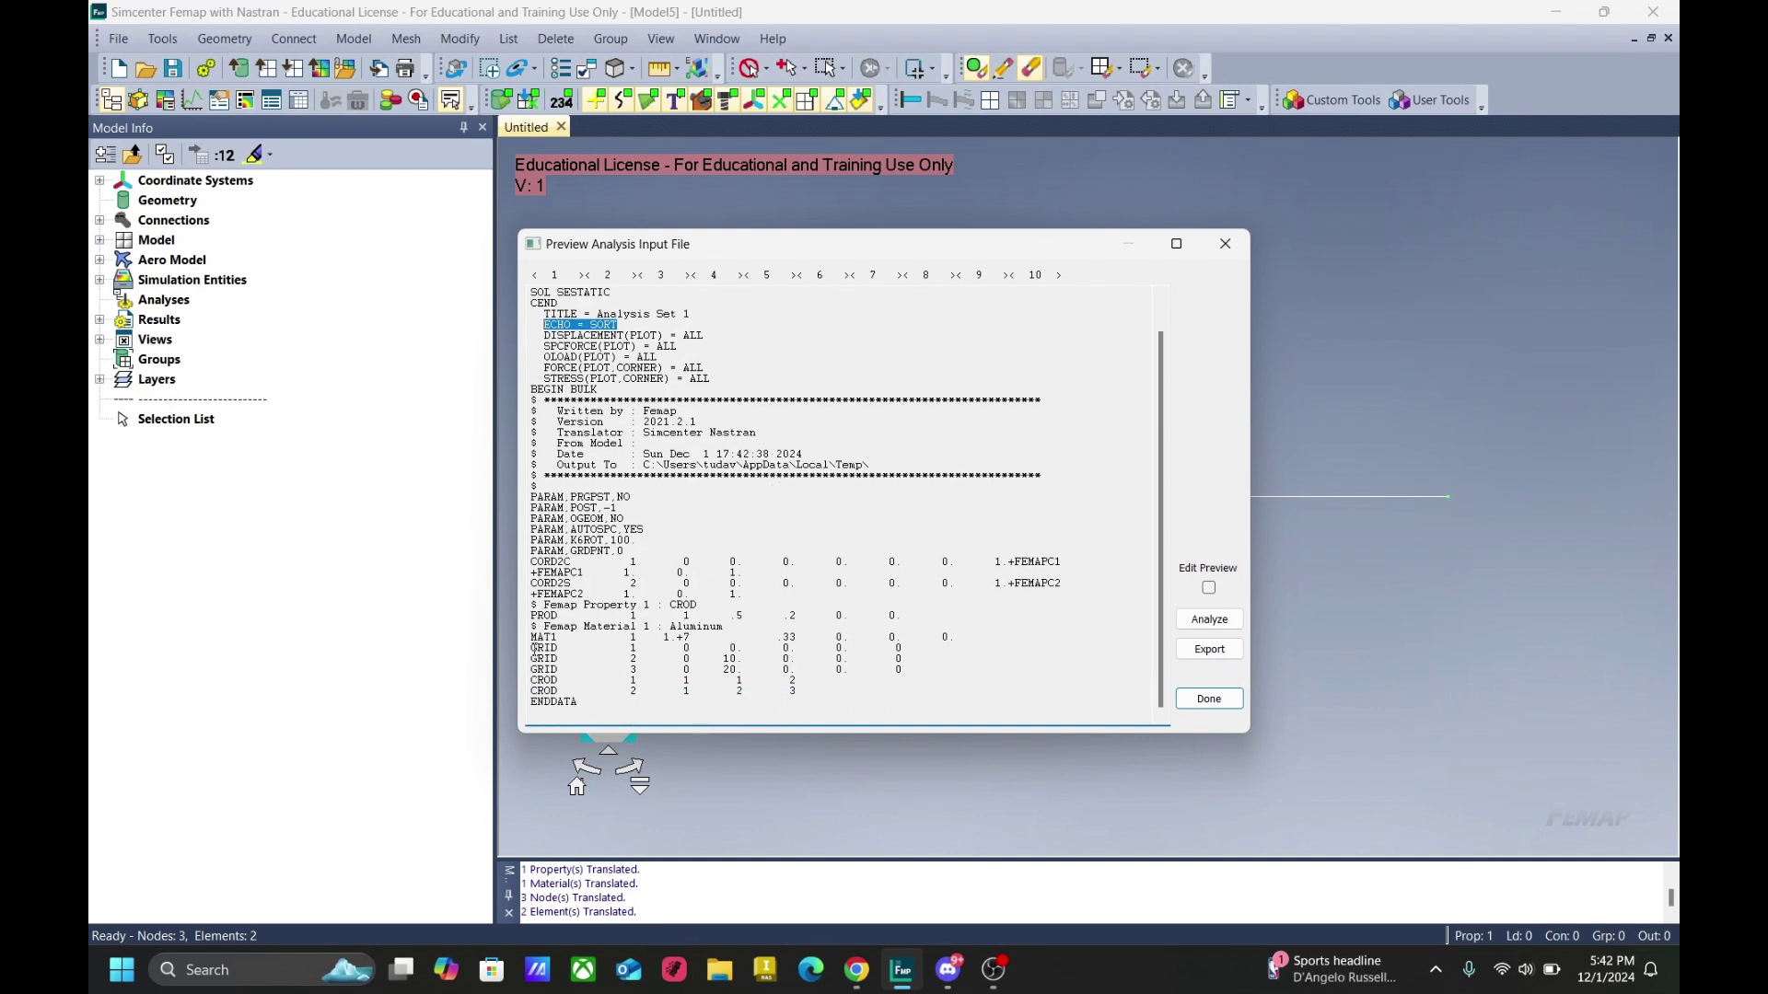
pyautogui.moveTo(535, 648); pyautogui.dragTo(797, 691)
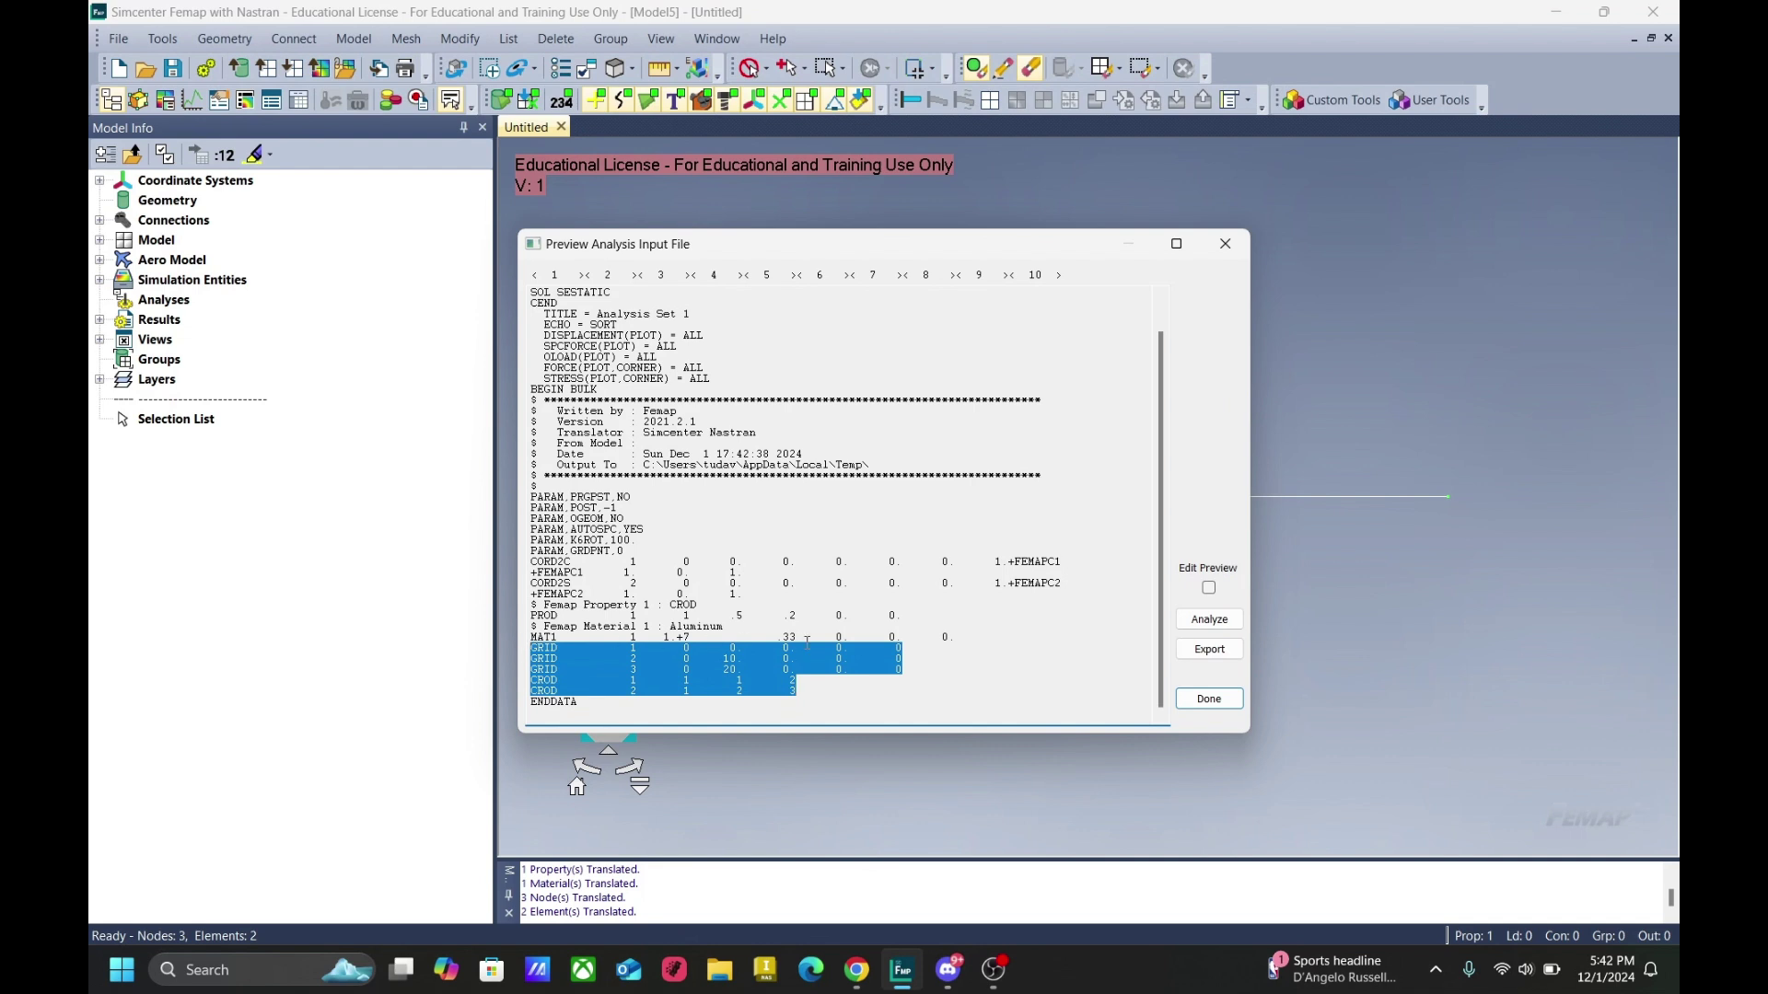
pyautogui.scroll(1, 958, 510)
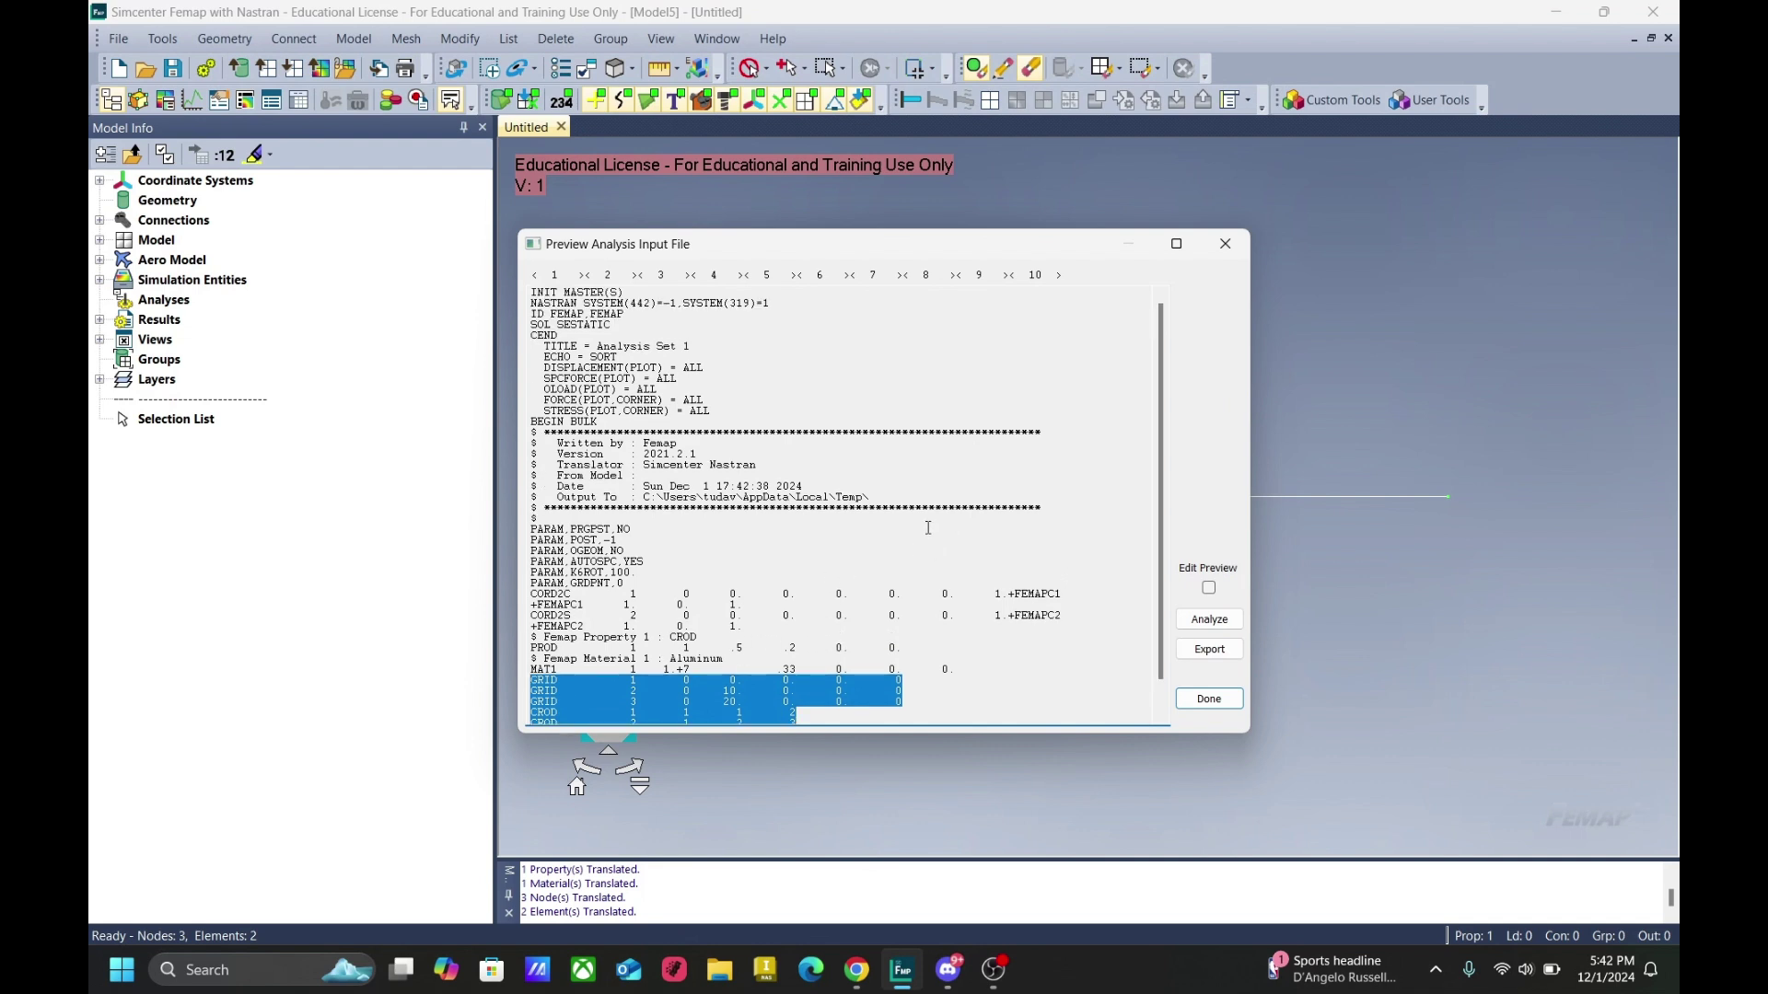
pyautogui.click(1100, 486)
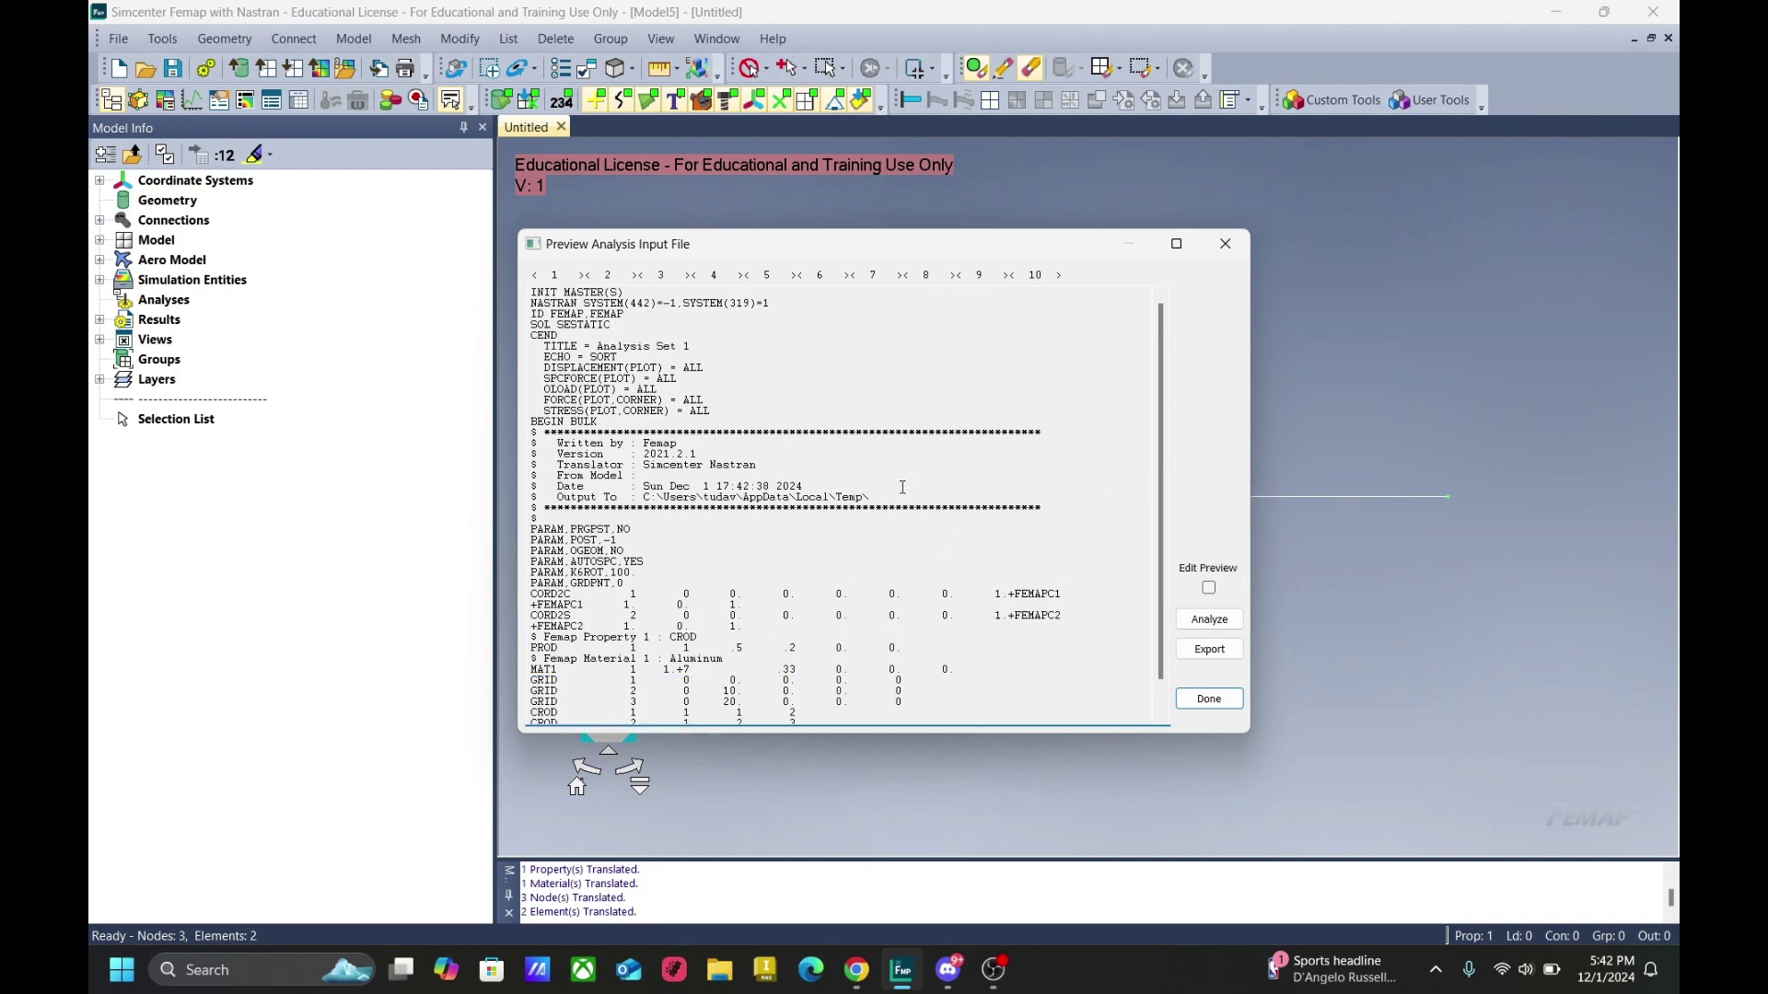
pyautogui.click(1209, 589)
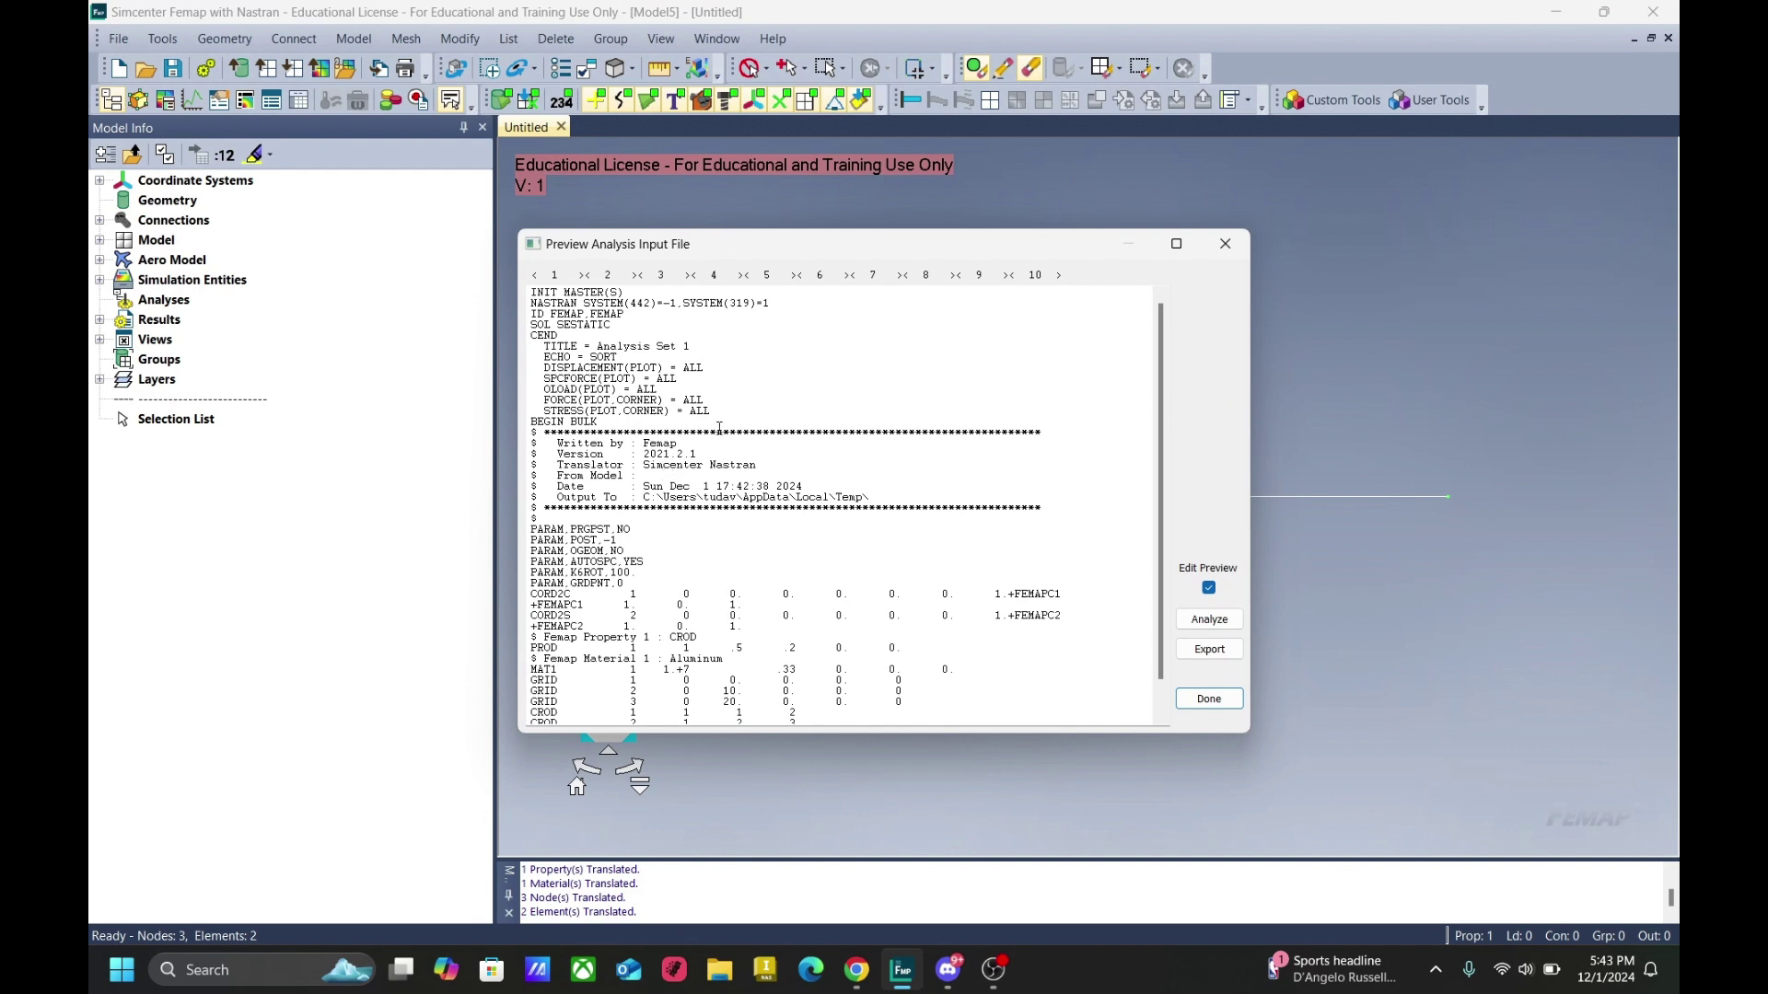
pyautogui.click(1209, 699)
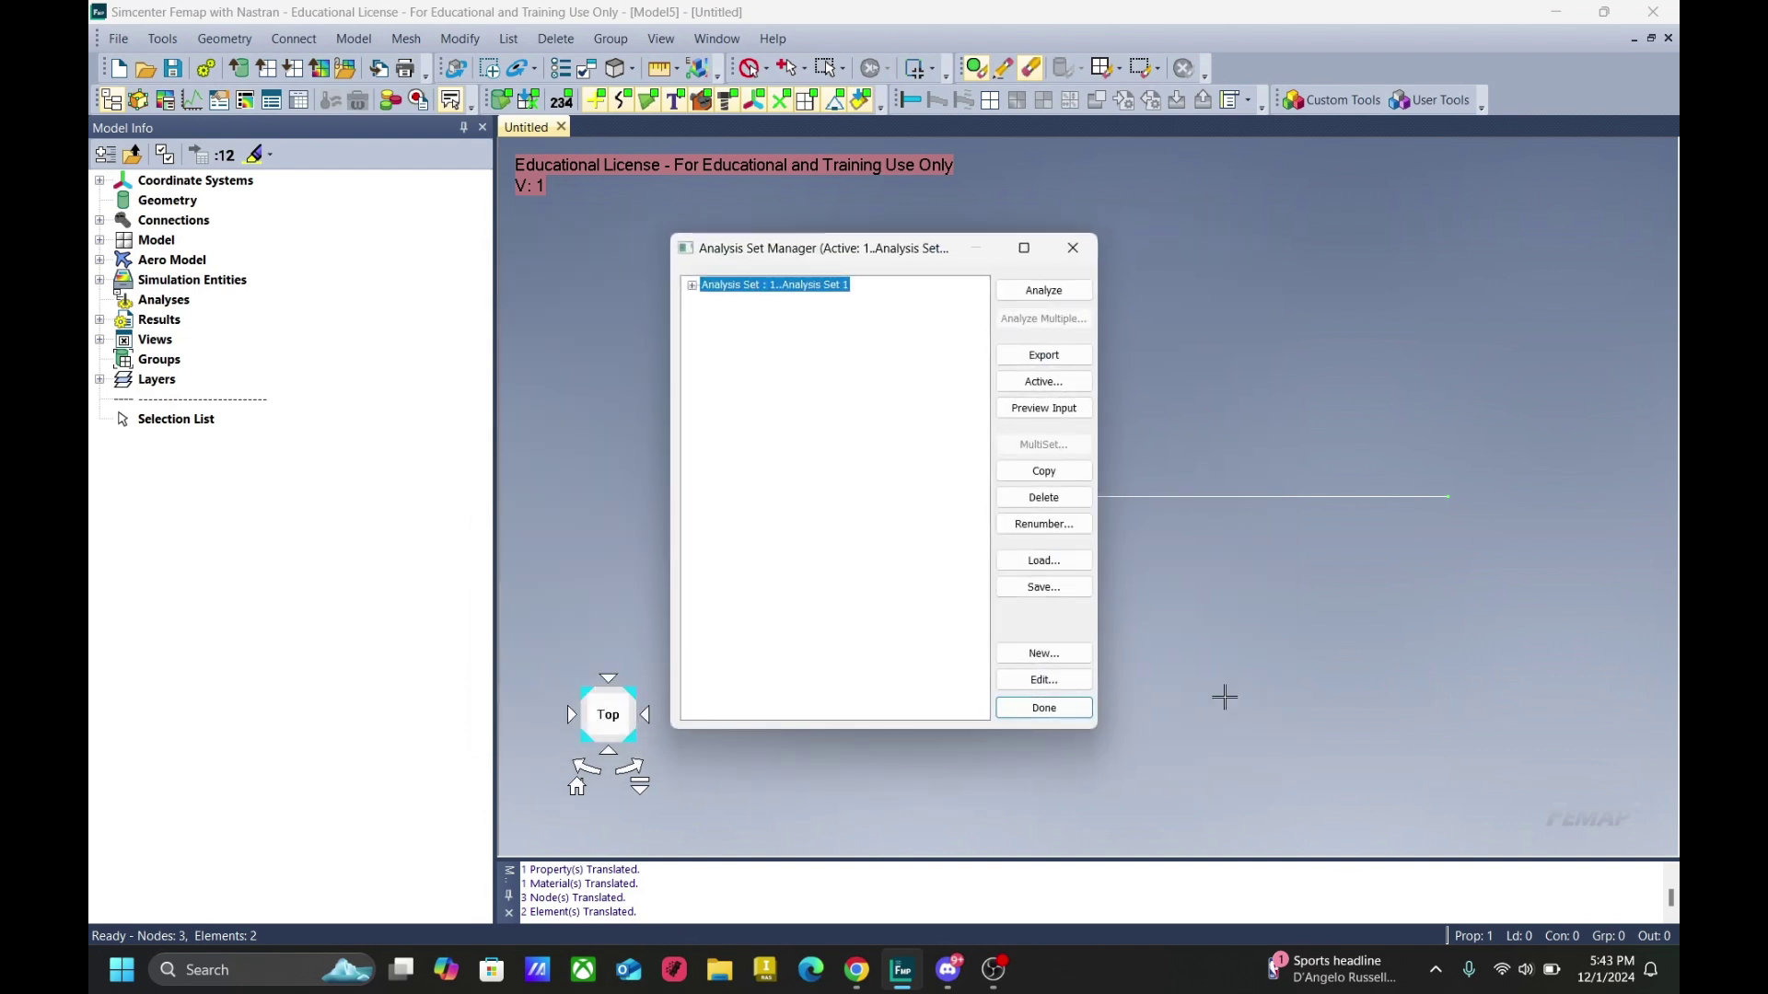
# Step: Reopen the Analysis Set Manager and preview the Nastran input file for Analysis Set 1
pyautogui.click(1048, 705)
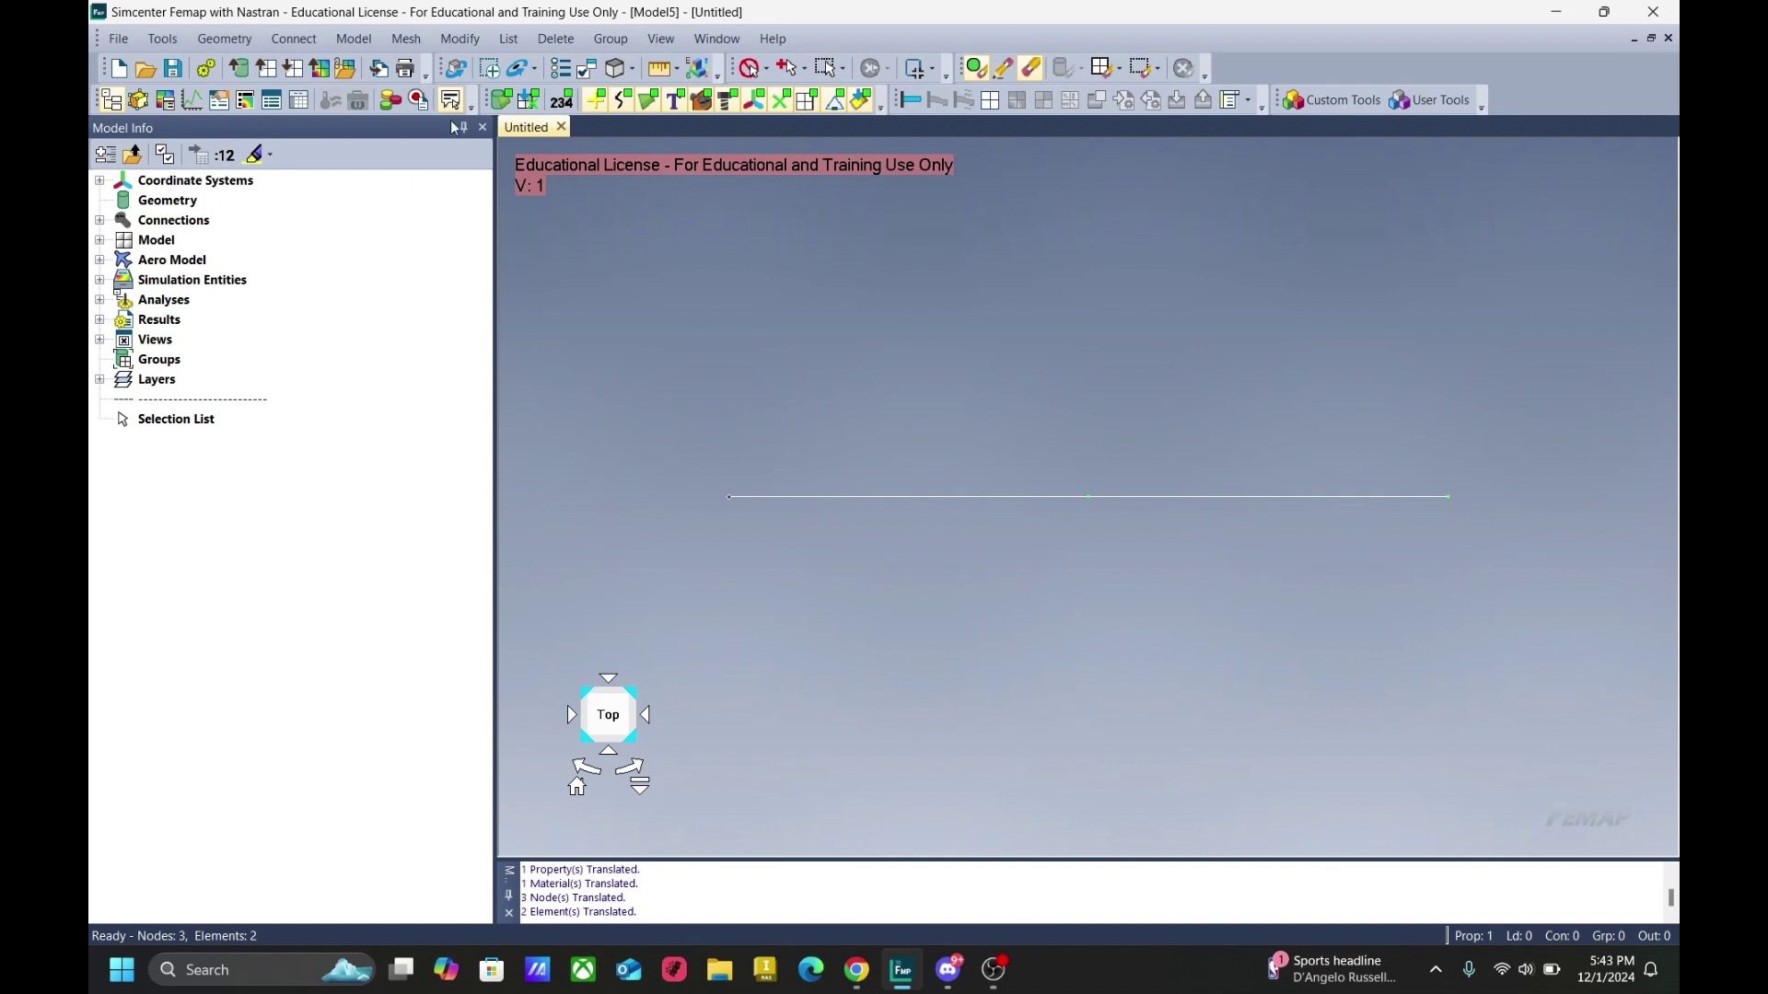
pyautogui.click(354, 39)
pyautogui.click(405, 286)
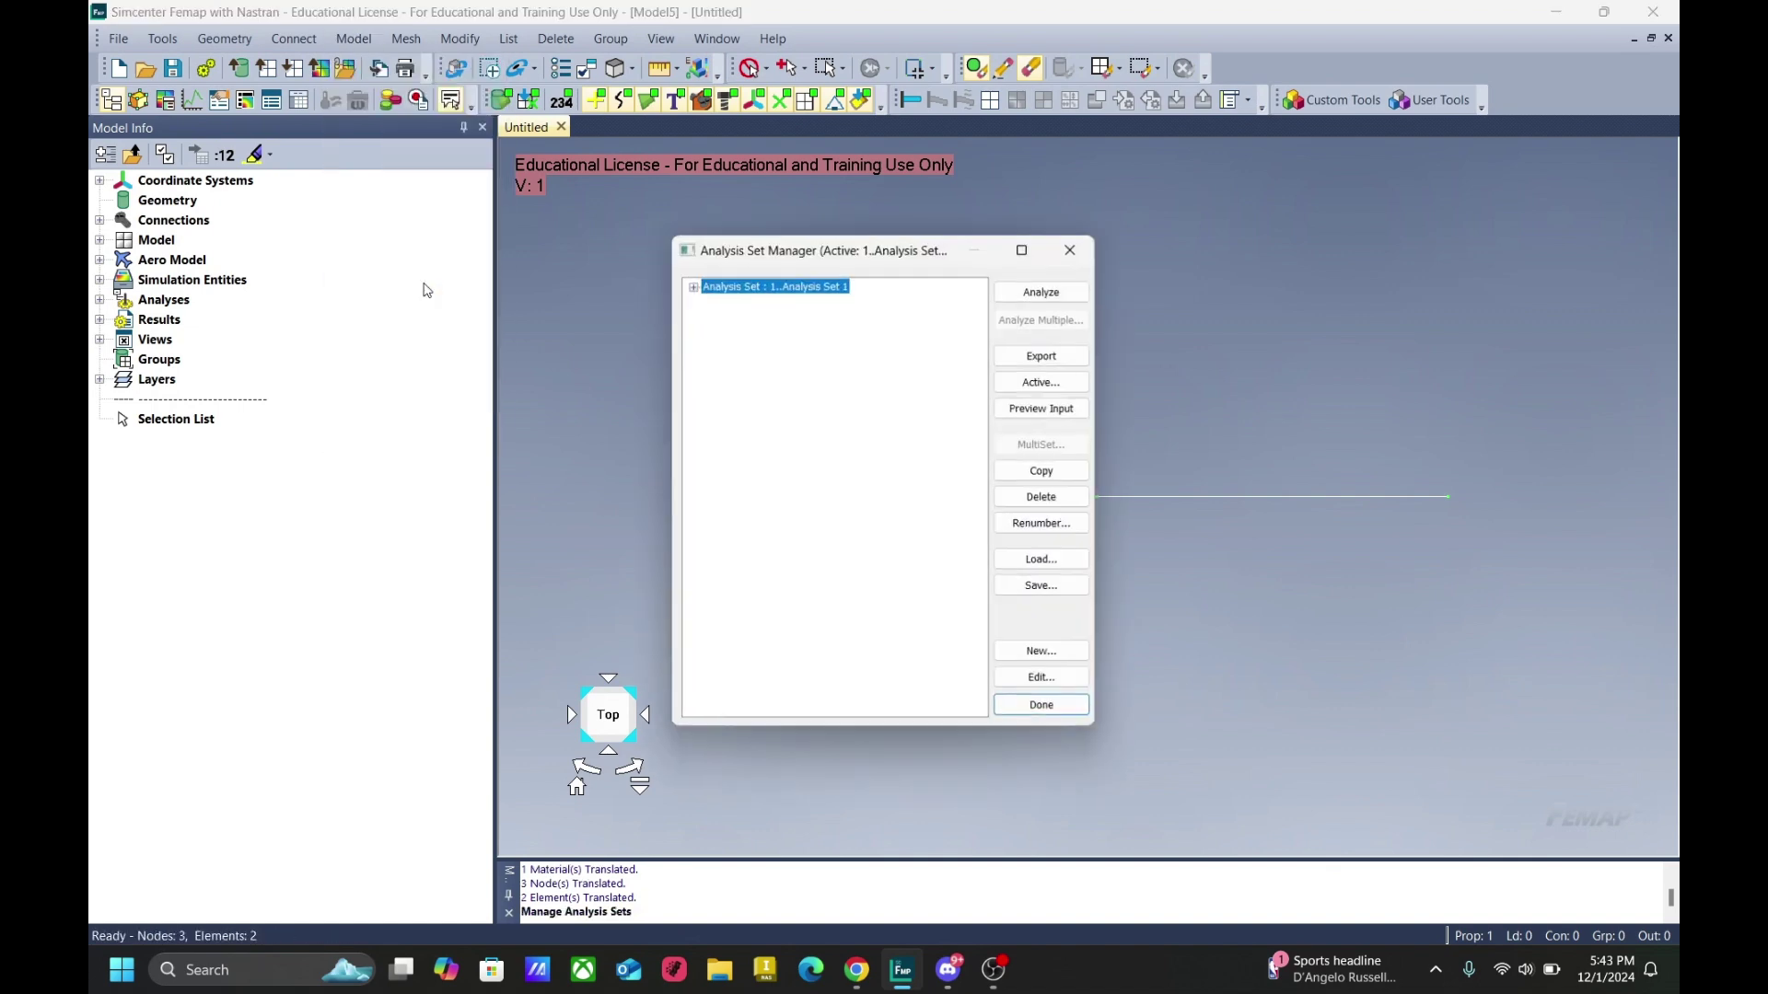
pyautogui.click(1041, 409)
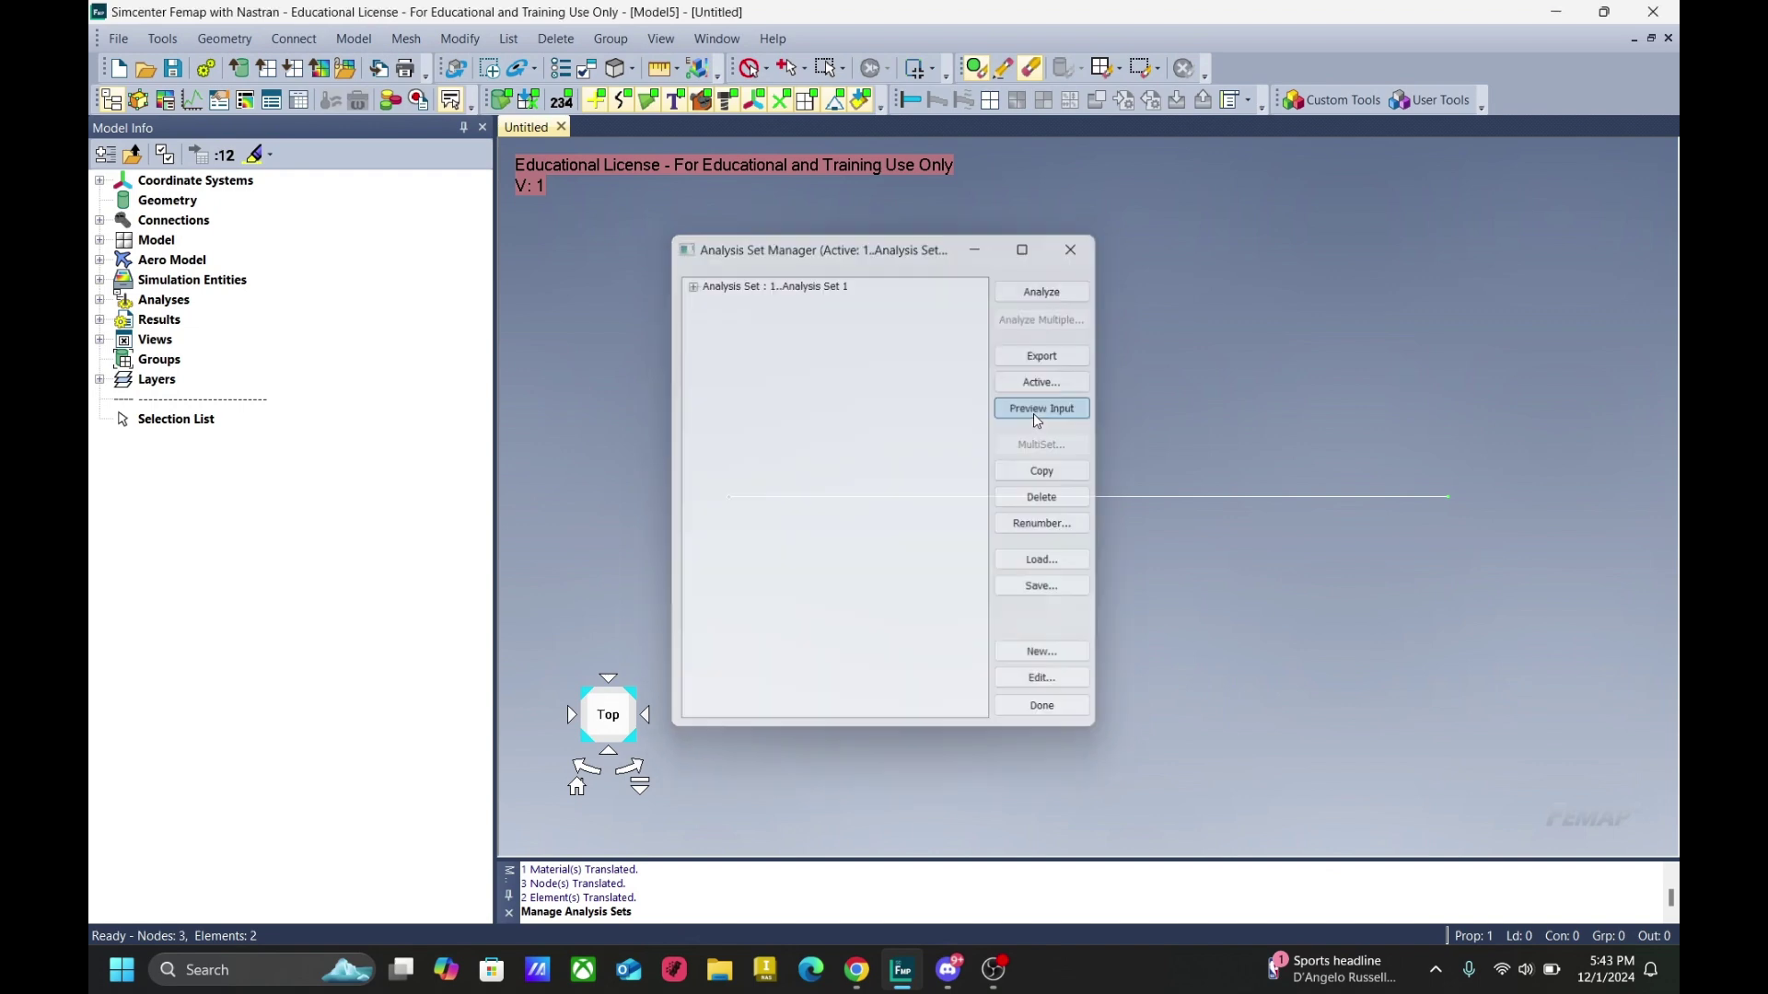